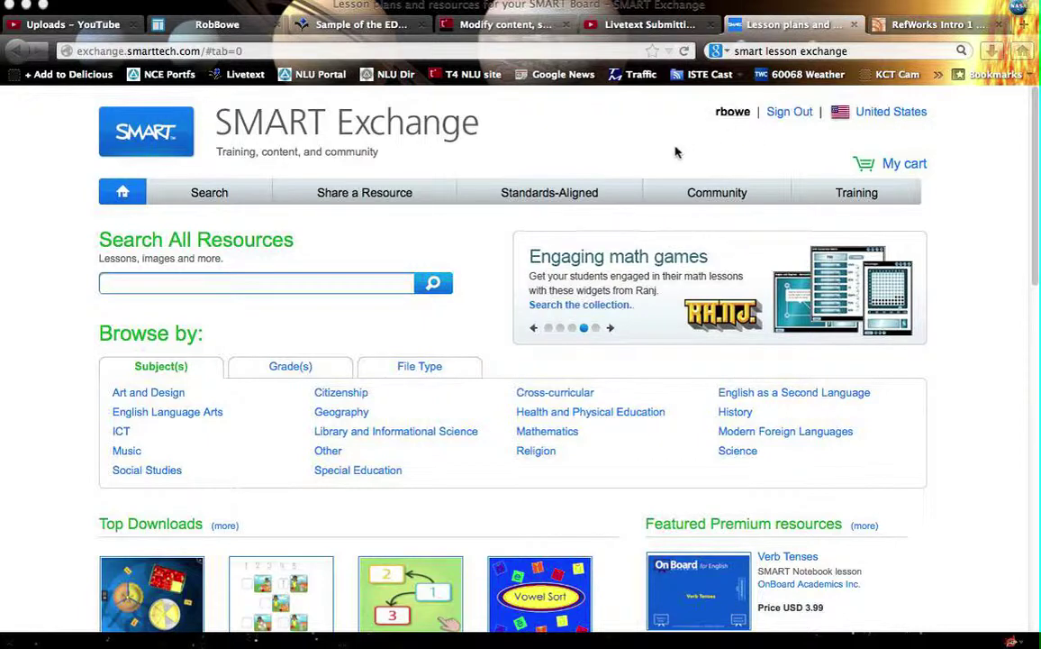
Search all SMART Exchange resources for 'maps'.
left_click(191, 282)
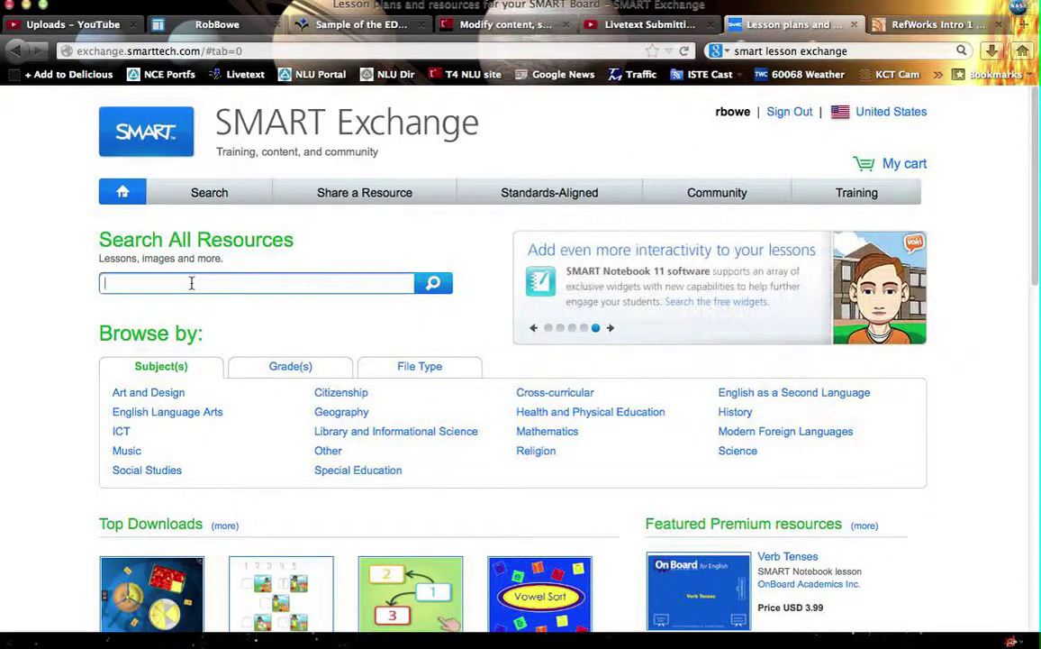
type("maps")
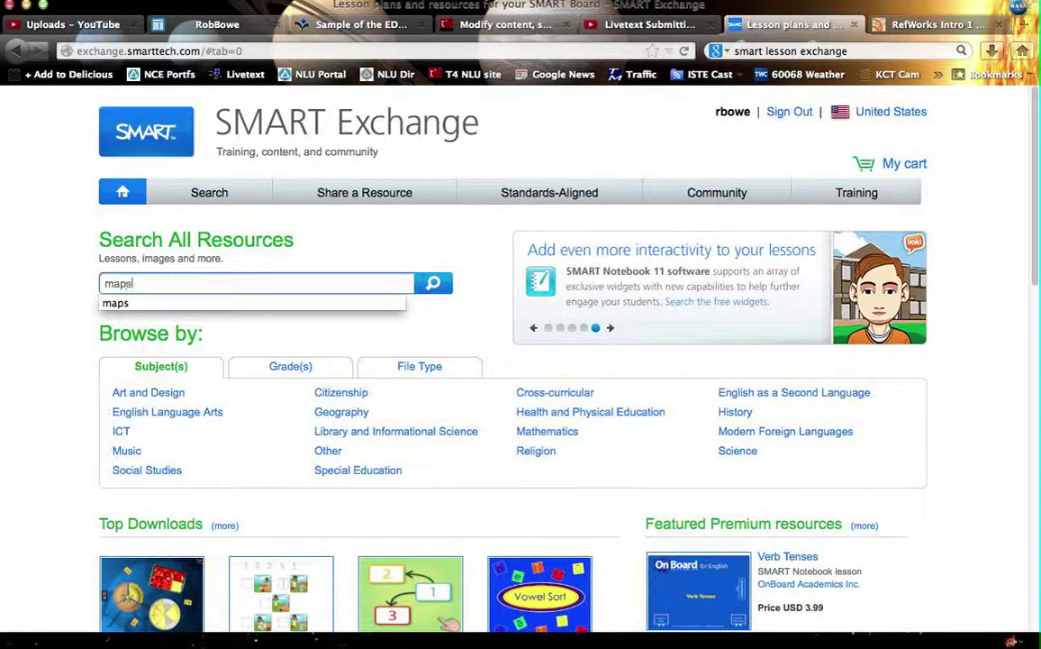
key("Return")
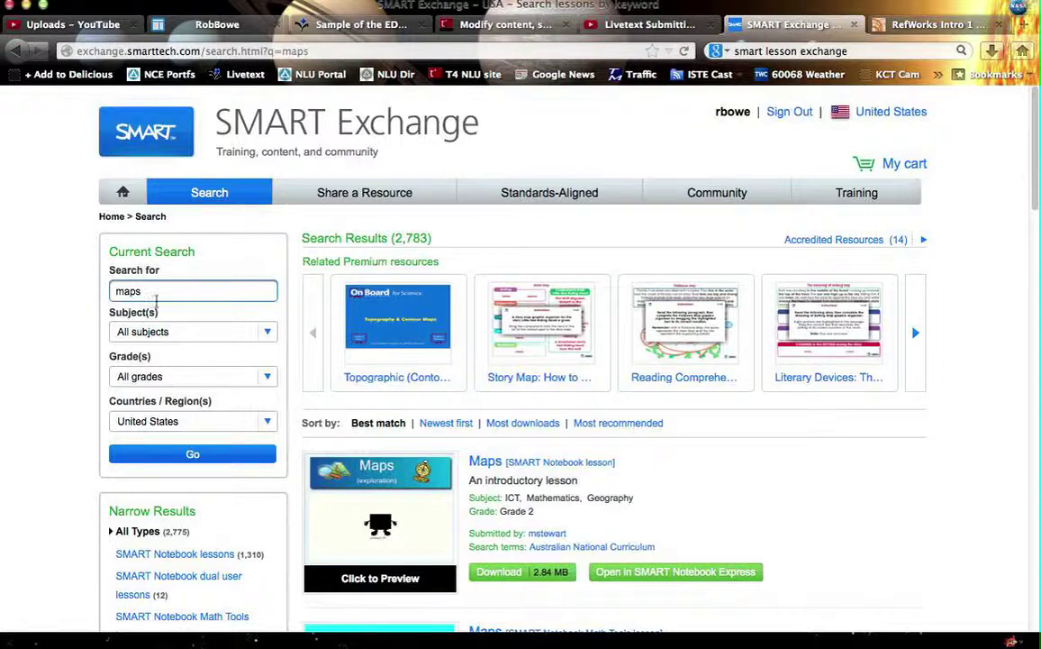
Set the grade filter to Grade 5, leaving the subject filter unchanged.
left_click(267, 333)
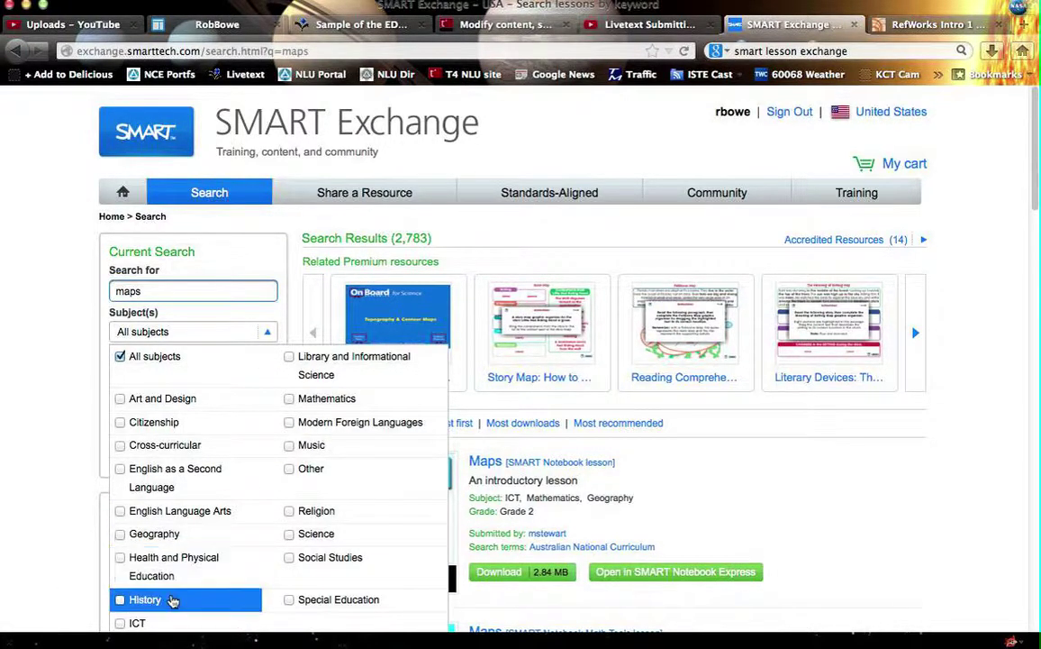
left_click(63, 442)
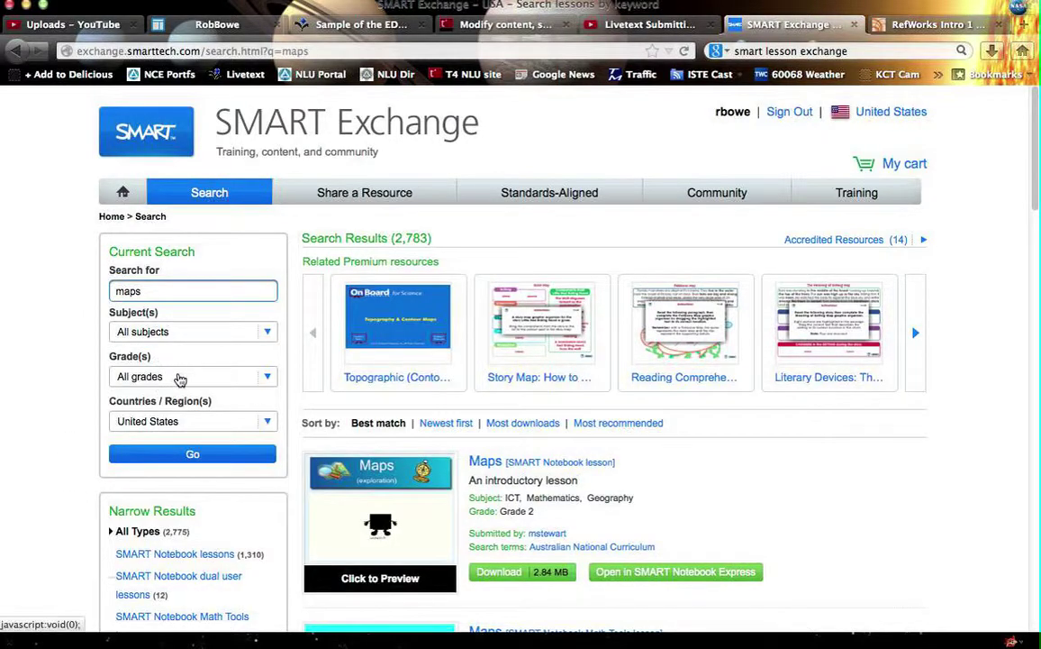
left_click(165, 376)
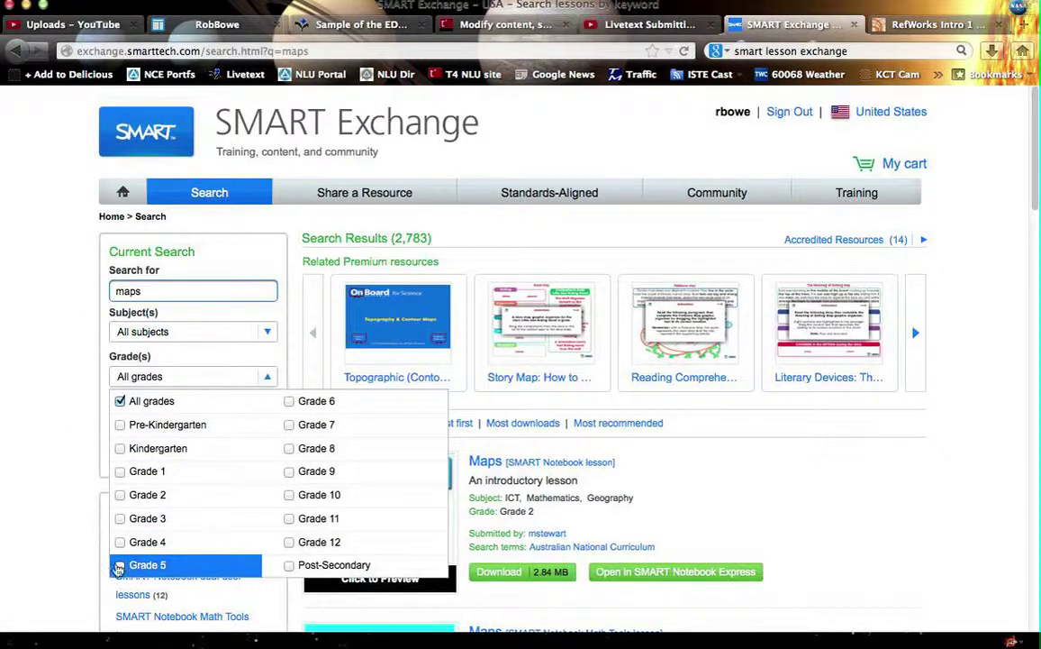
left_click(121, 566)
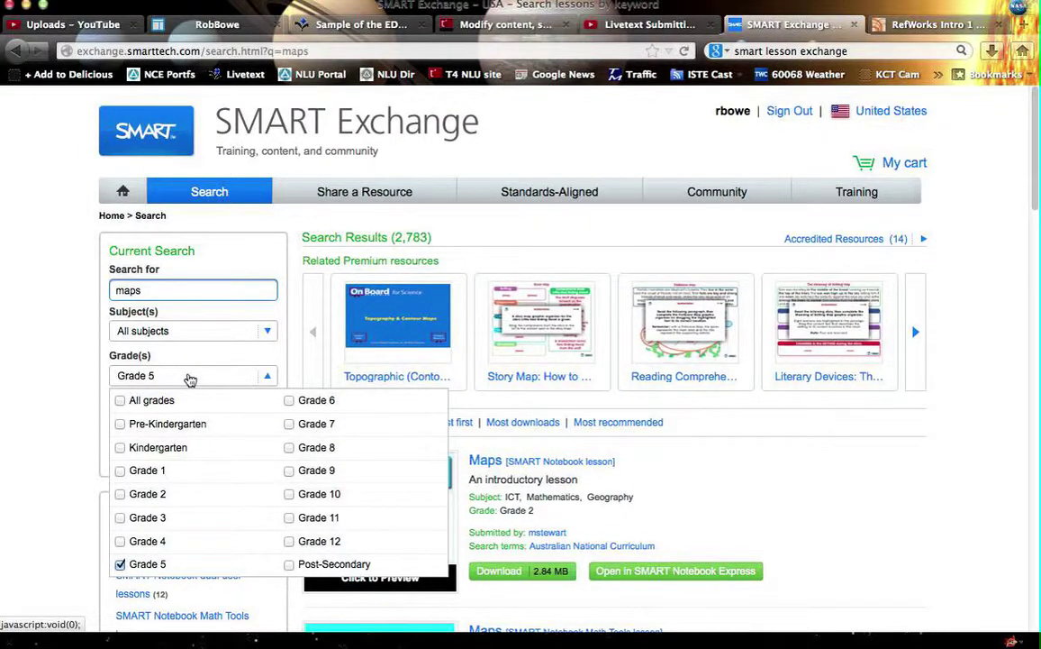
left_click(190, 376)
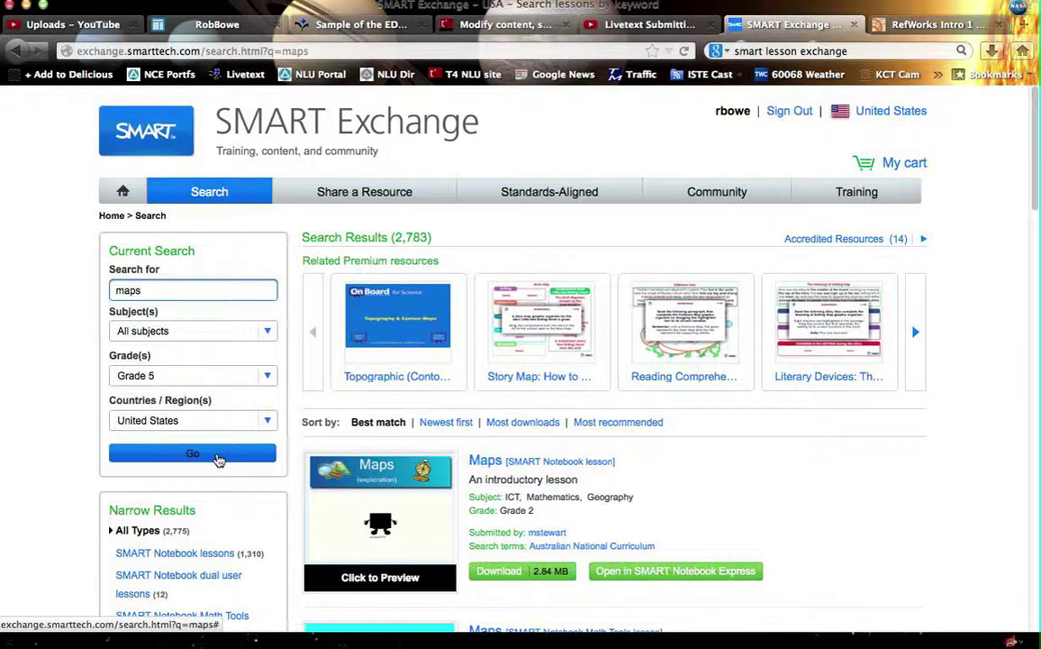
Apply the Grade 5 filter and browse the 1,757 maps results.
left_click(218, 458)
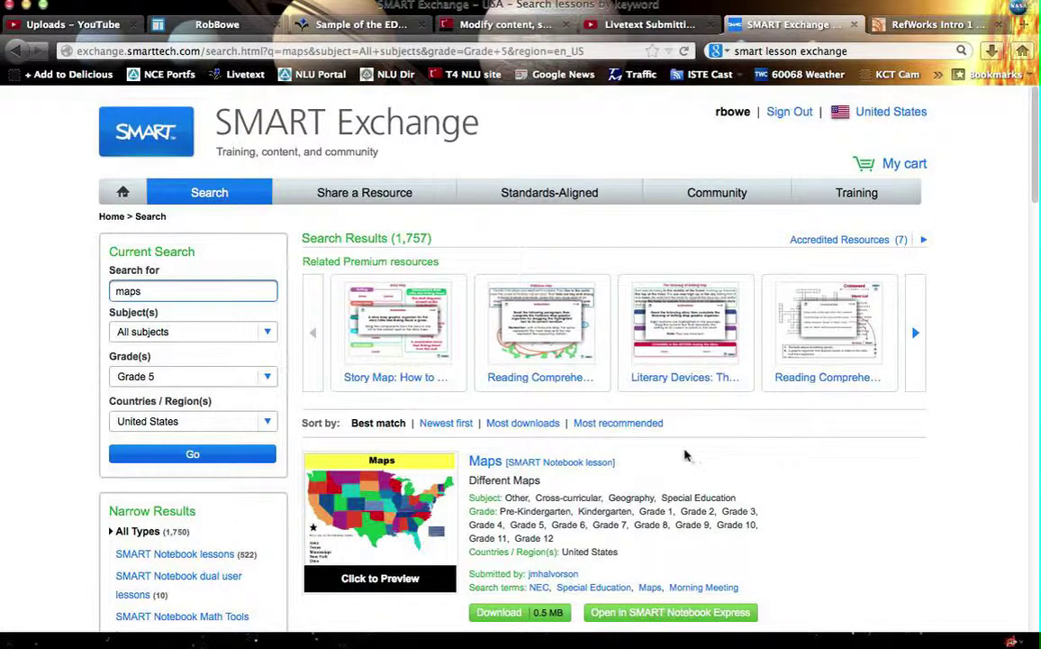
scroll(693, 451, "down", 3)
scroll(685, 450, "down", 2)
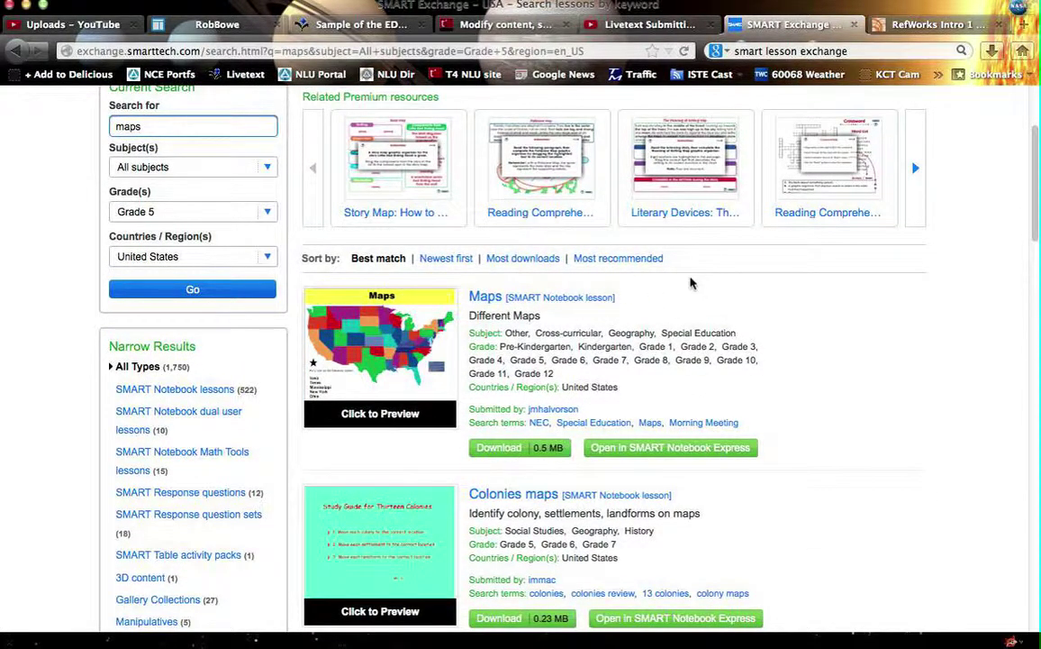
scroll(666, 284, "up", 1)
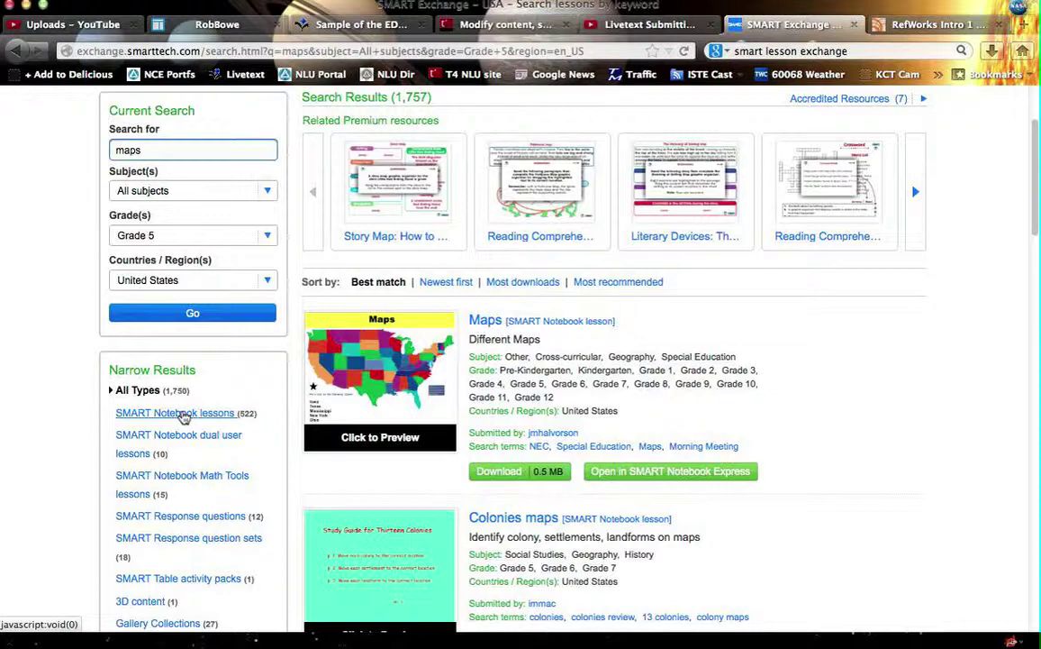
Show only the 522 SMART Notebook lessons and scroll down the result list.
left_click(183, 414)
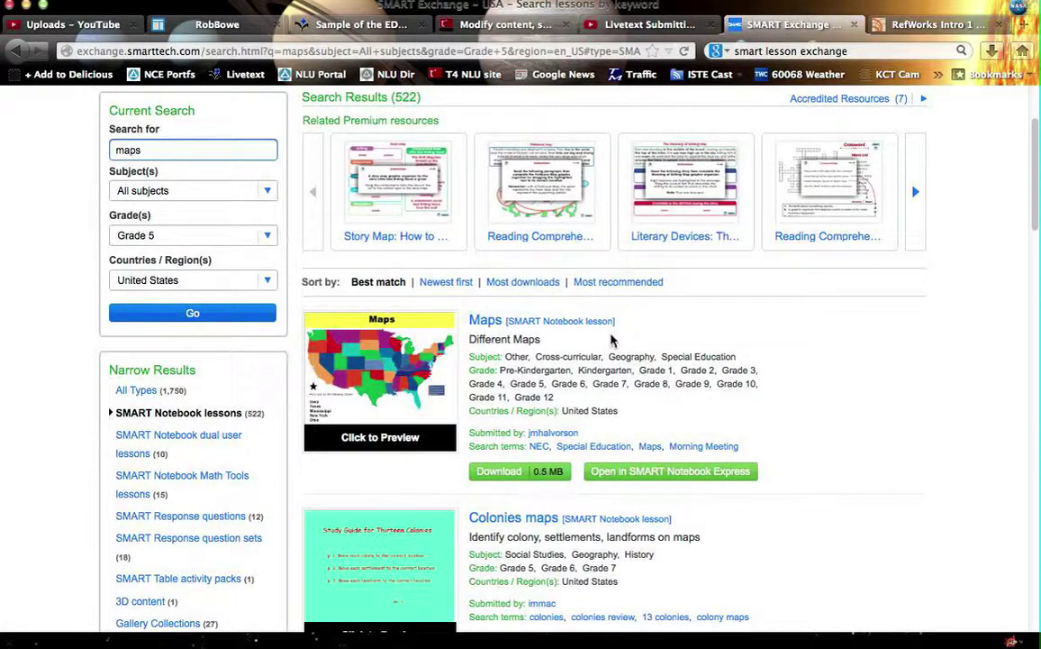
scroll(611, 340, "down", 1)
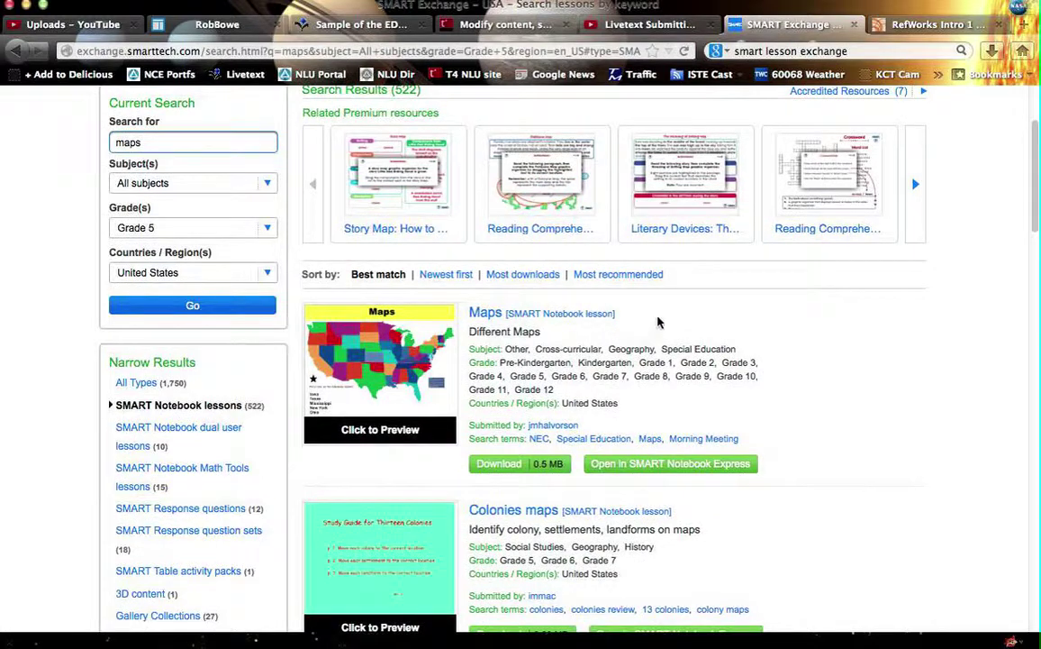
scroll(631, 329, "down", 3)
scroll(658, 316, "down", 5)
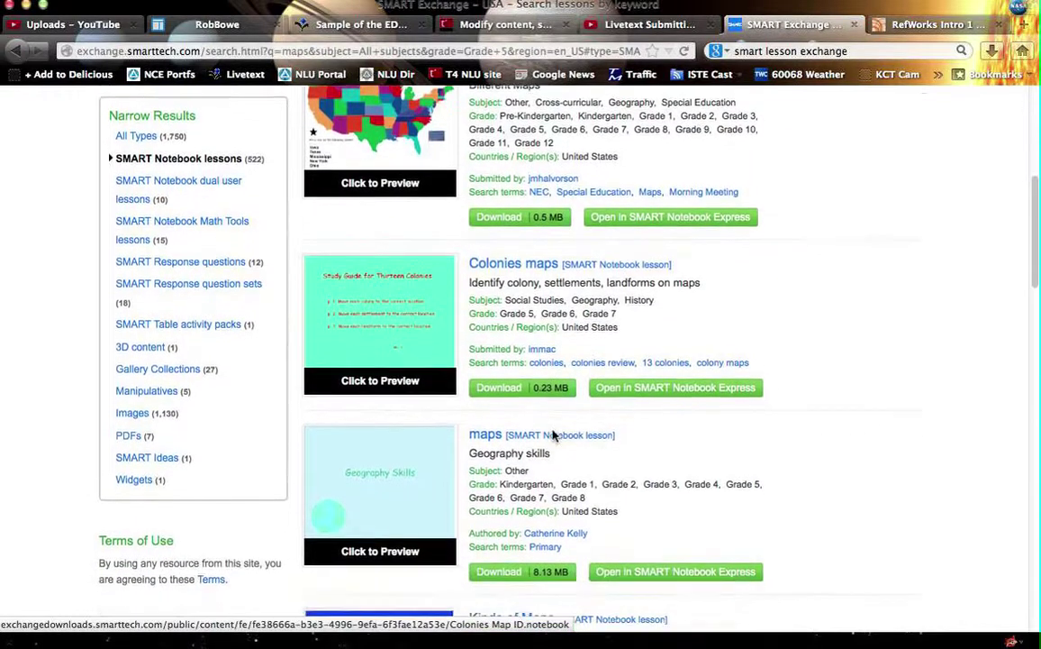
Scroll past Map Basics and open 'World Maps: Latitude, Longitude & Time' in SMART Notebook Express.
scroll(554, 435, "down", 5)
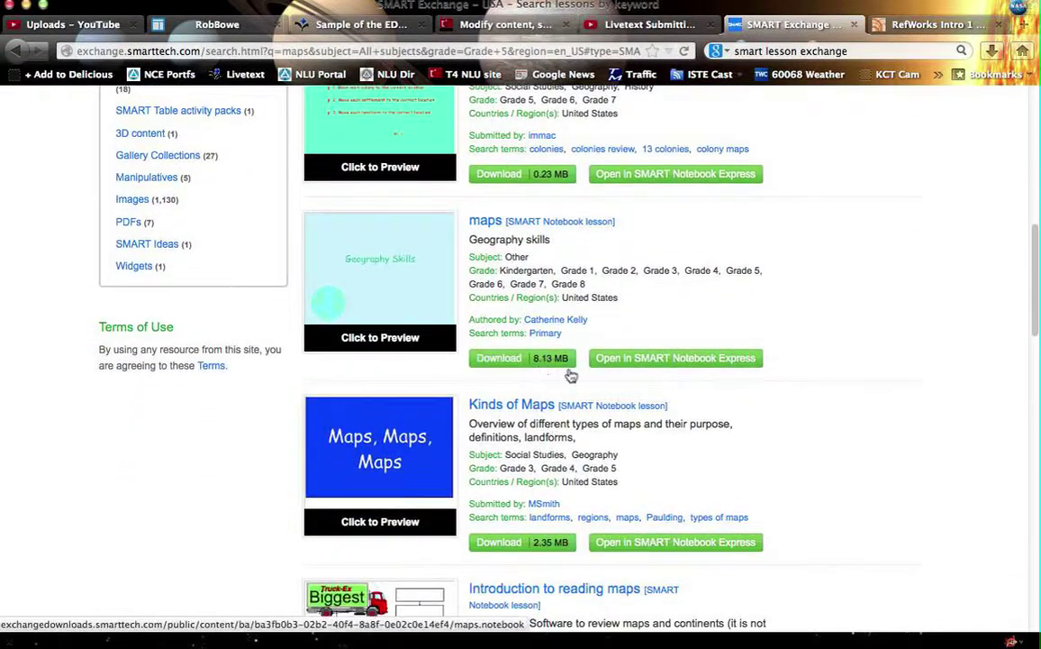
left_click(551, 358)
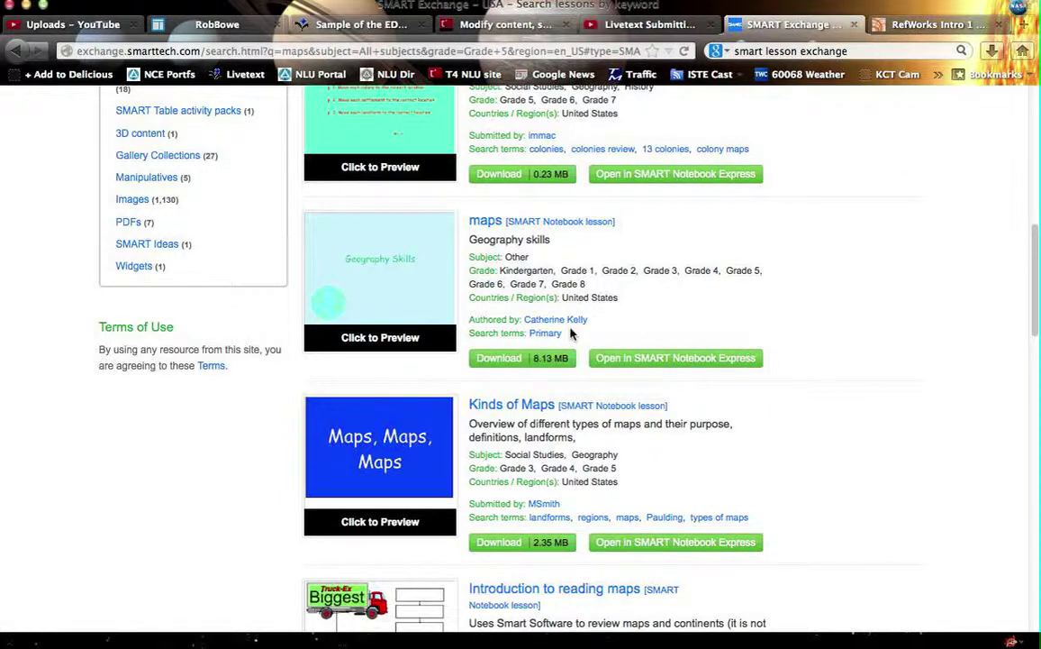
scroll(570, 333, "down", 5)
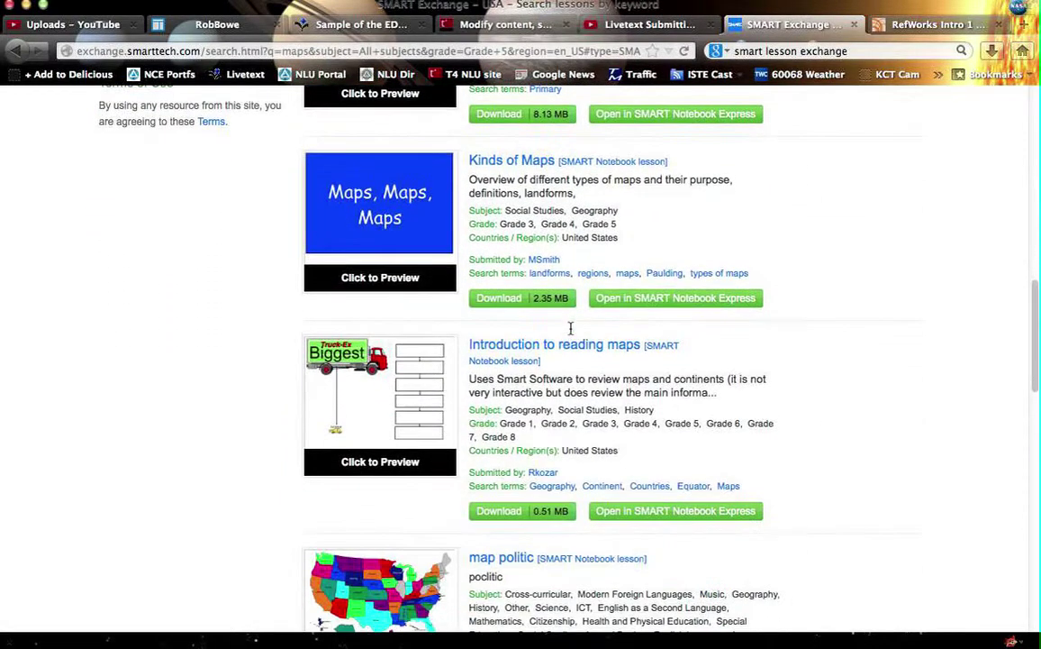
scroll(570, 333, "down", 6)
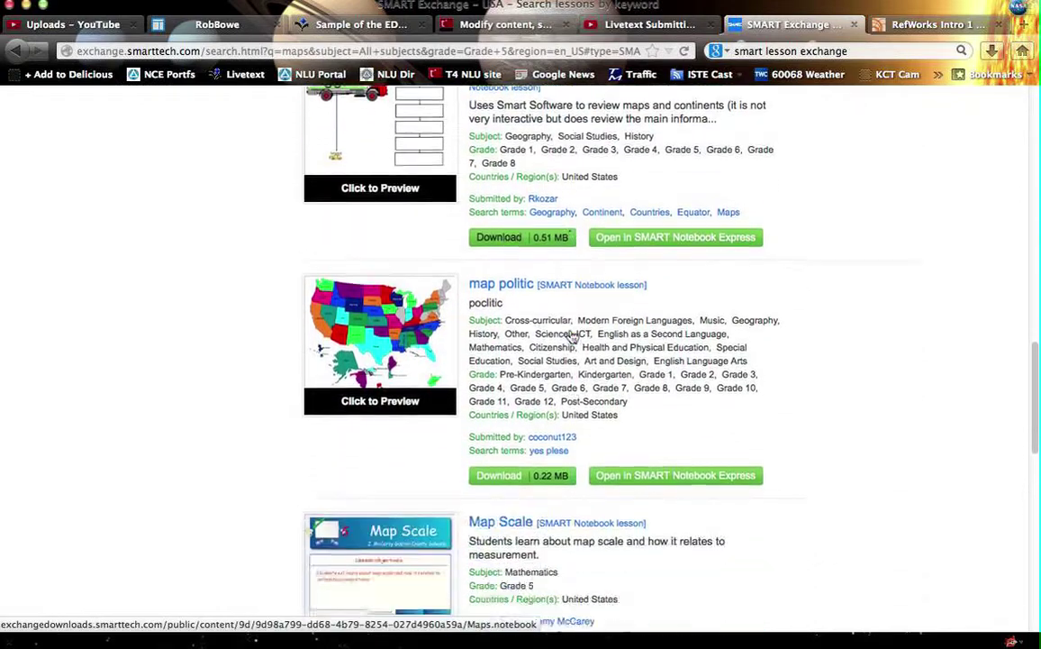
scroll(570, 332, "down", 3)
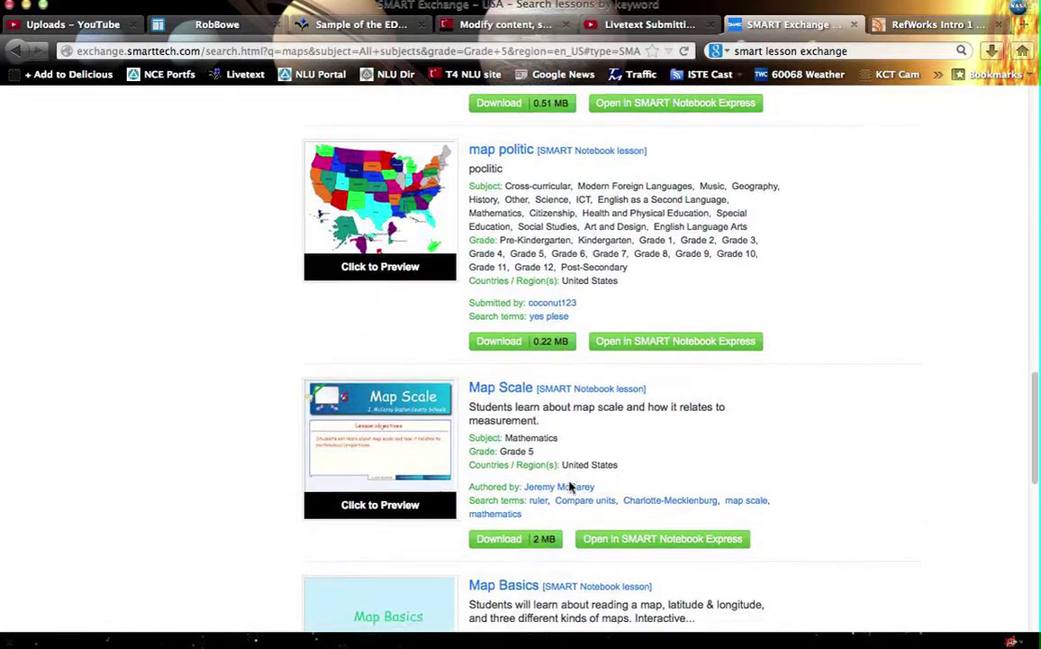
scroll(569, 487, "down", 4)
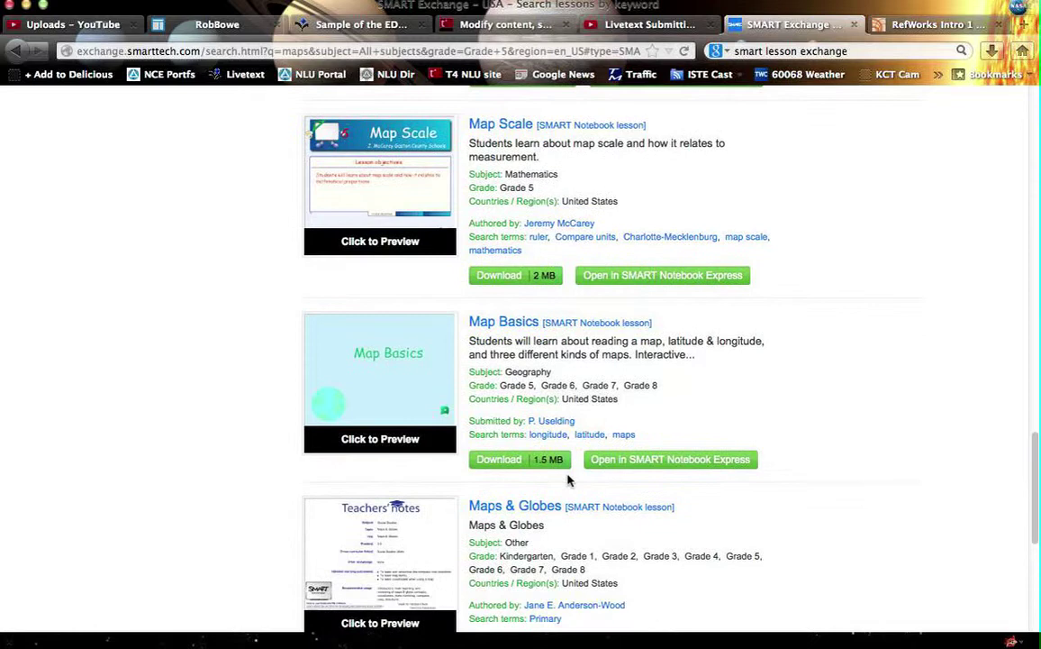
scroll(567, 475, "down", 2)
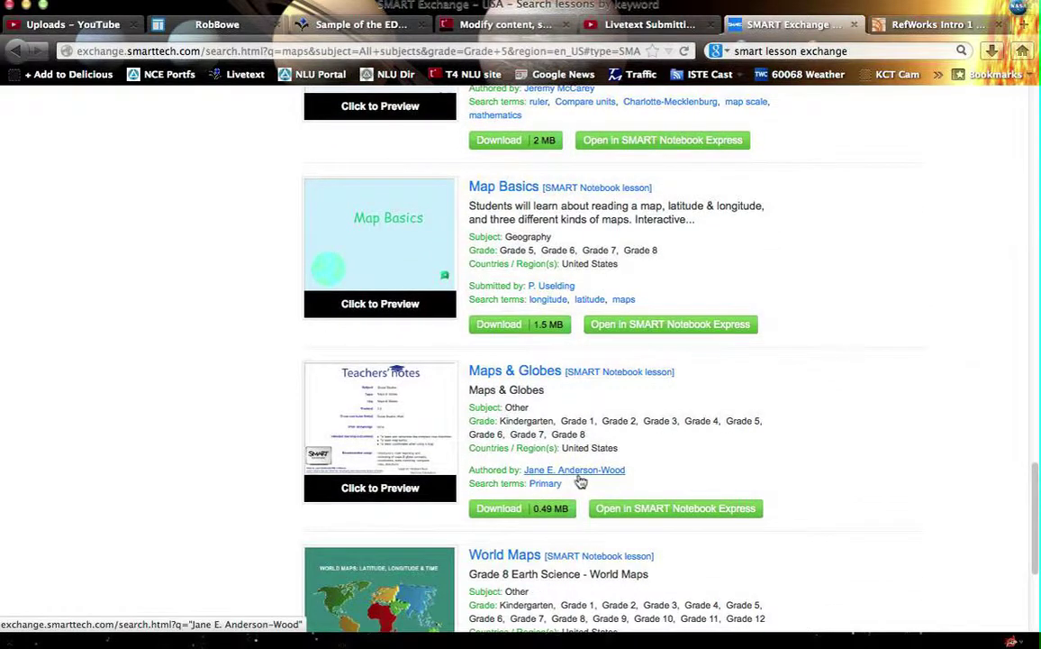
scroll(597, 484, "down", 5)
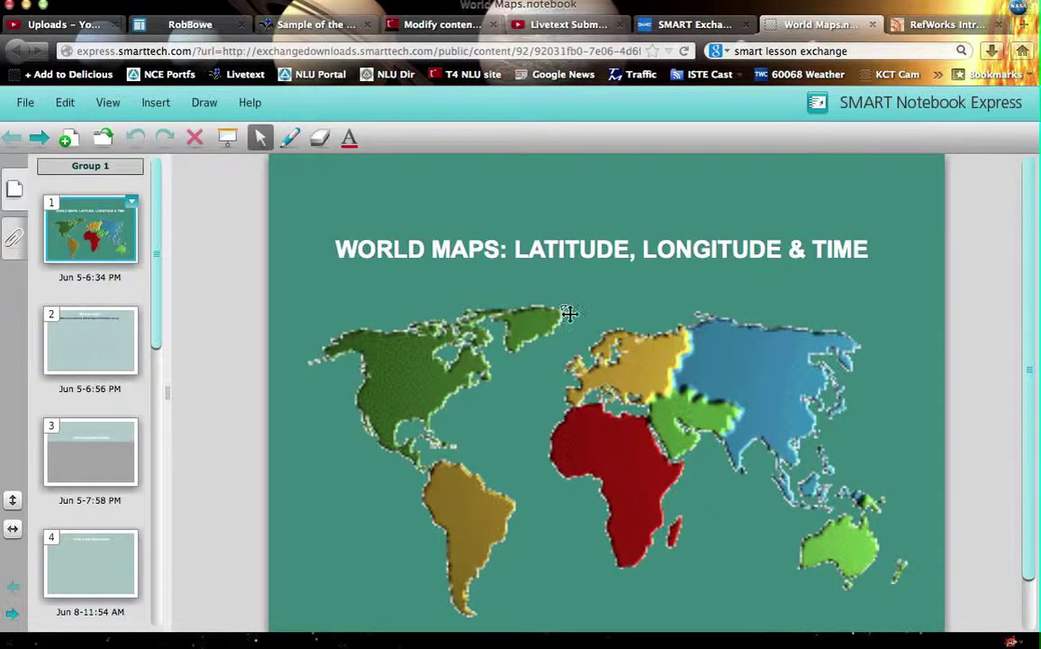
Go to page 2, 'Why study maps?', lengthen it and scroll to read the bottom text.
left_click(83, 345)
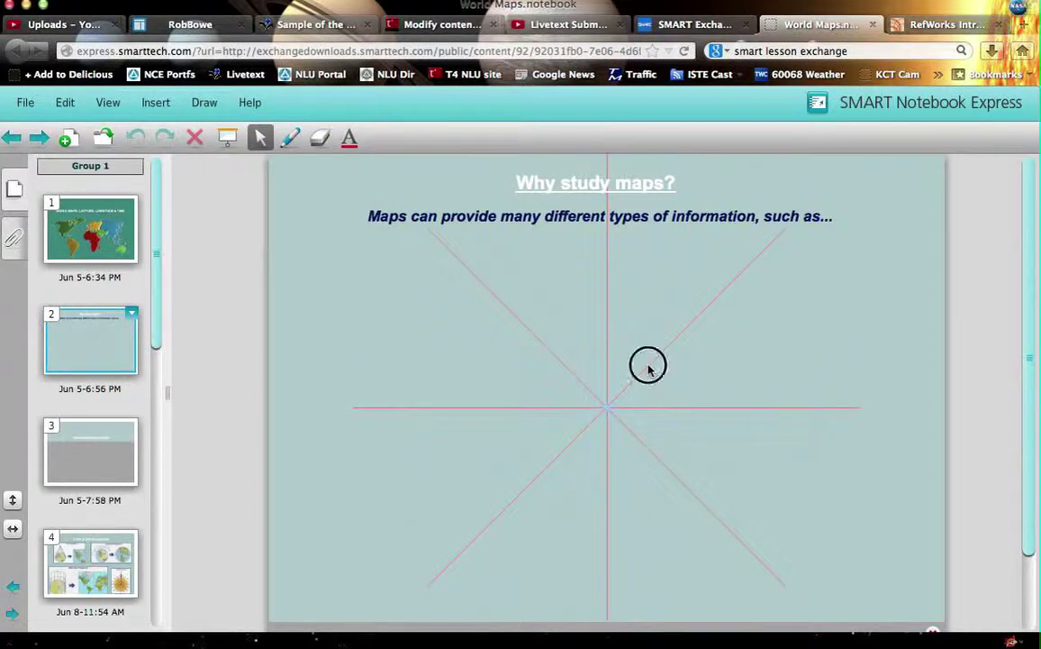
left_click(725, 347)
left_click(606, 335)
scroll(665, 380, "down", 3)
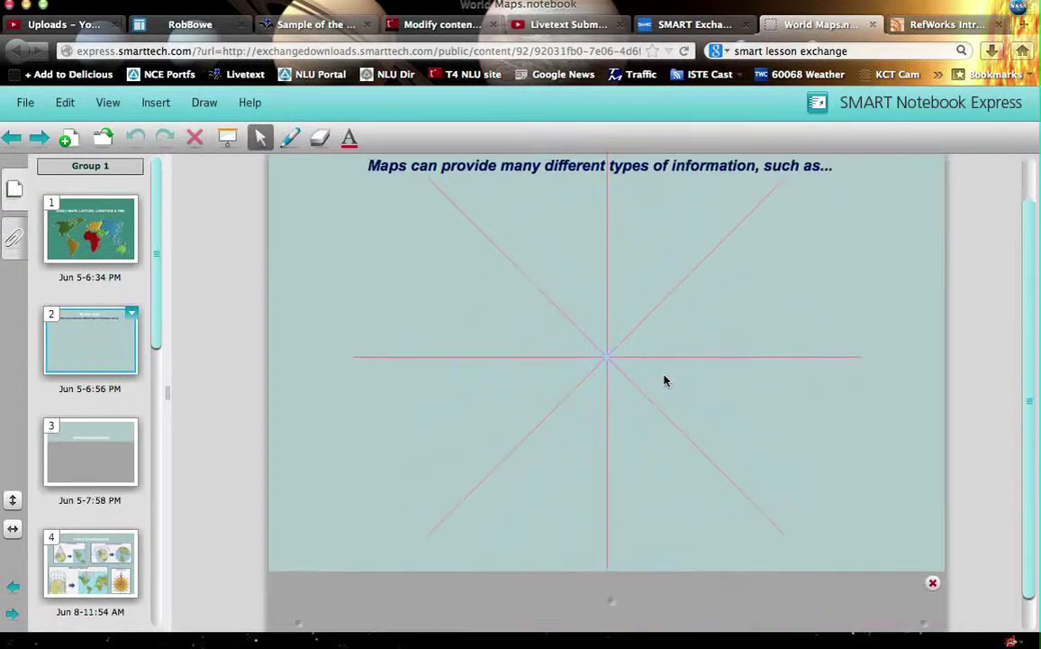
scroll(665, 380, "up", 3)
scroll(665, 380, "down", 3)
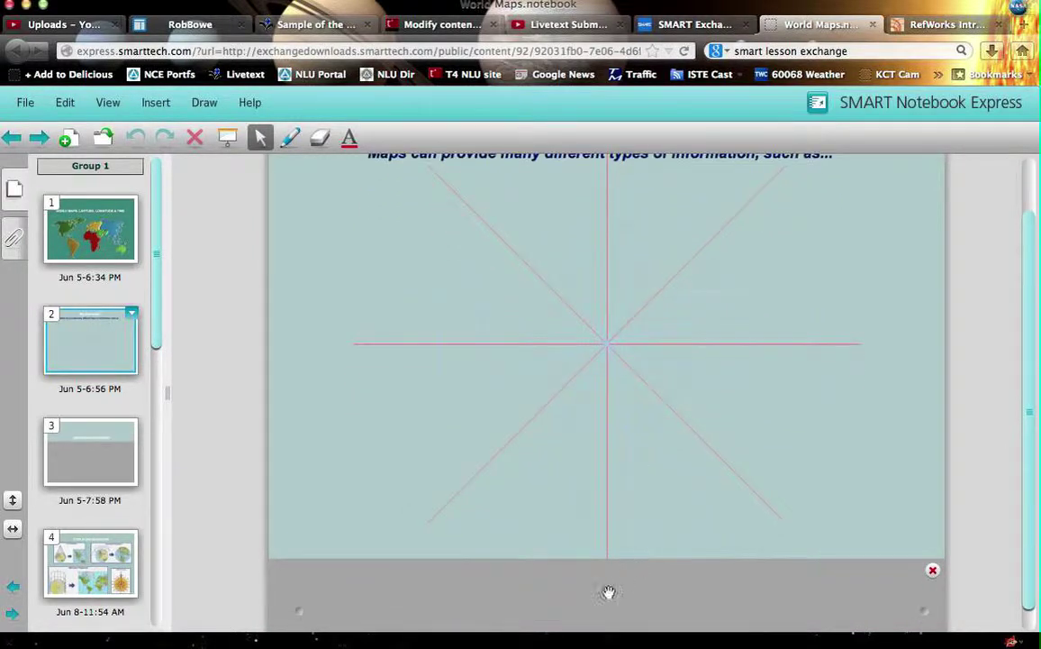
left_click_drag(611, 591, 633, 361)
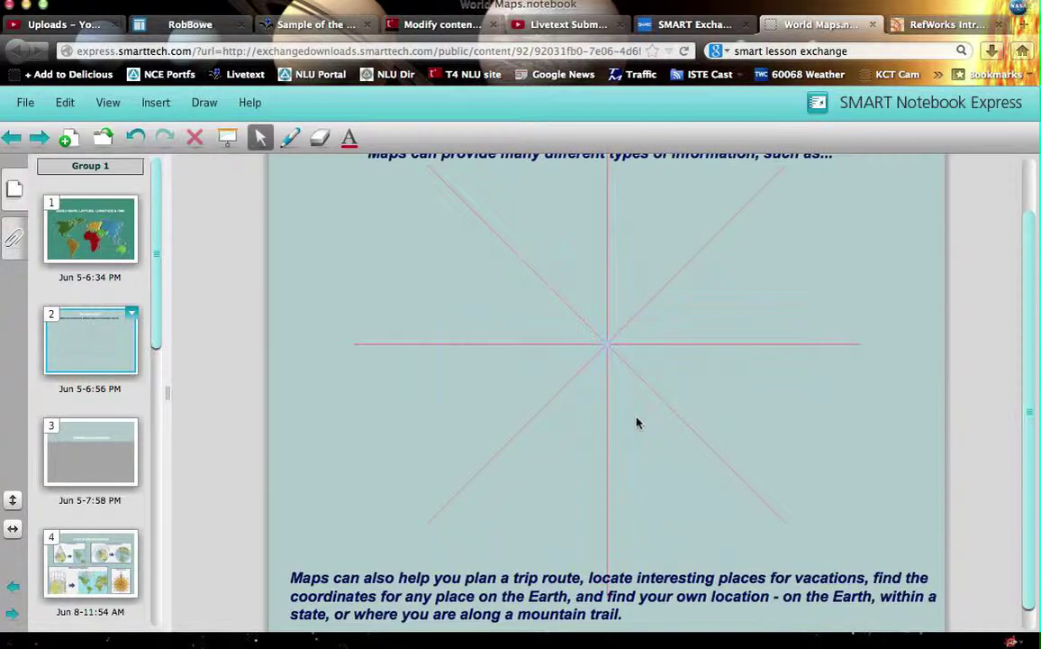
scroll(637, 423, "down", 1)
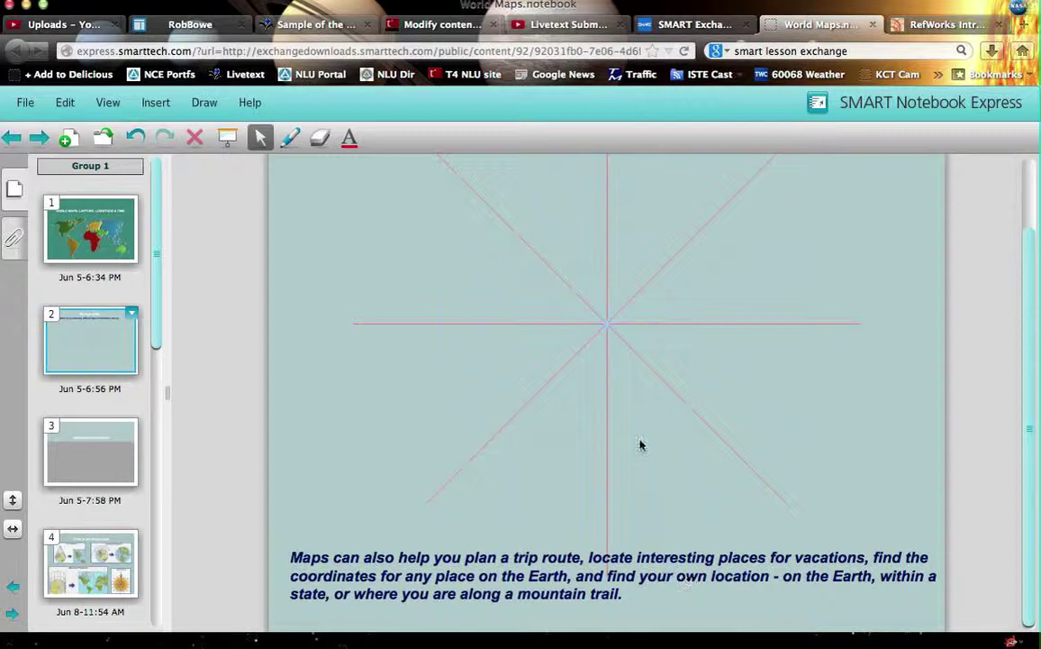
scroll(641, 444, "up", 3)
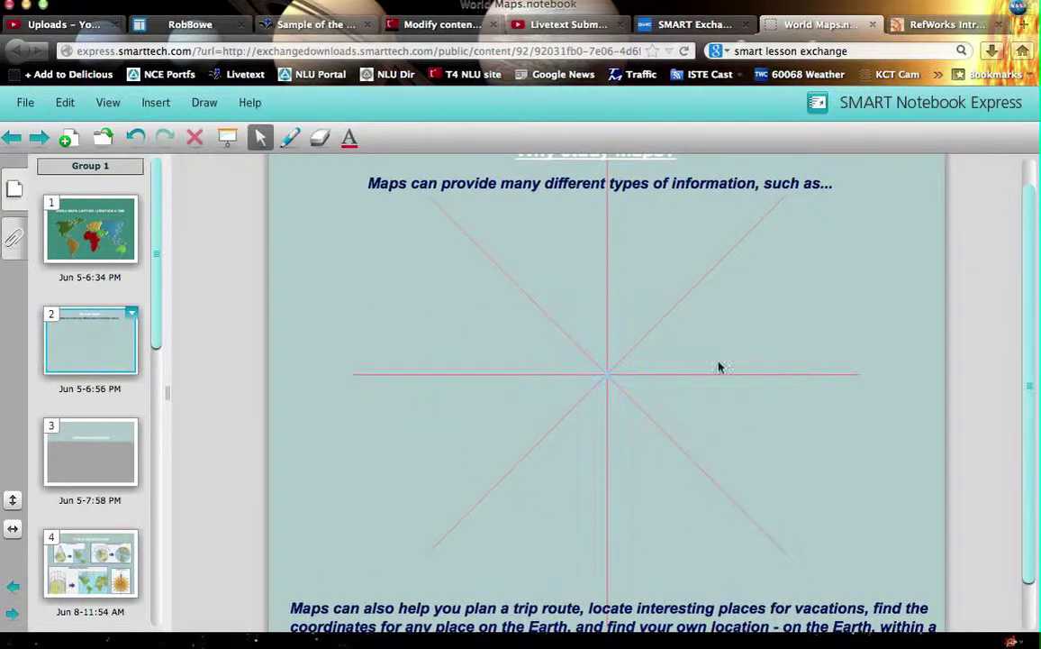
scroll(702, 477, "down", 3)
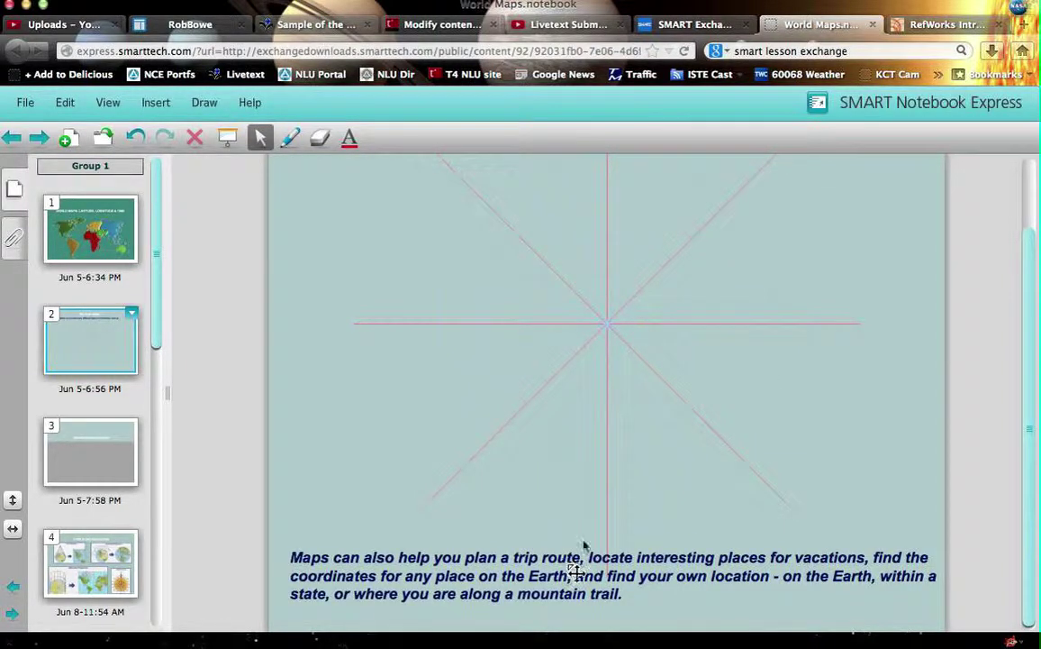
scroll(617, 410, "up", 4)
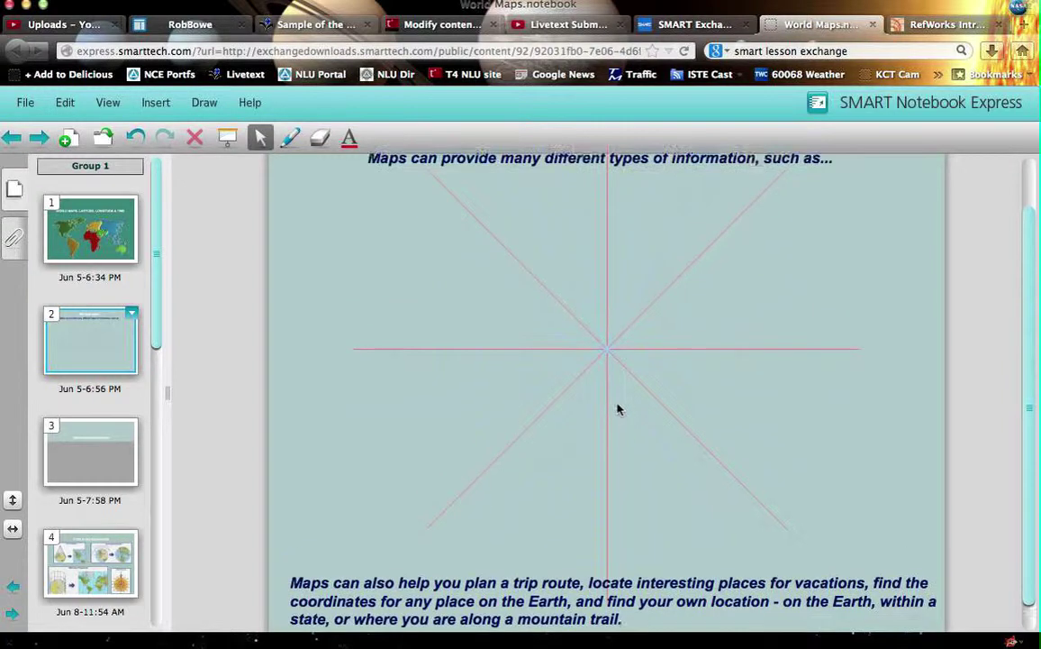
On page 3, pull the screen shade down to reveal the three Enduring Understandings statements.
left_click(100, 455)
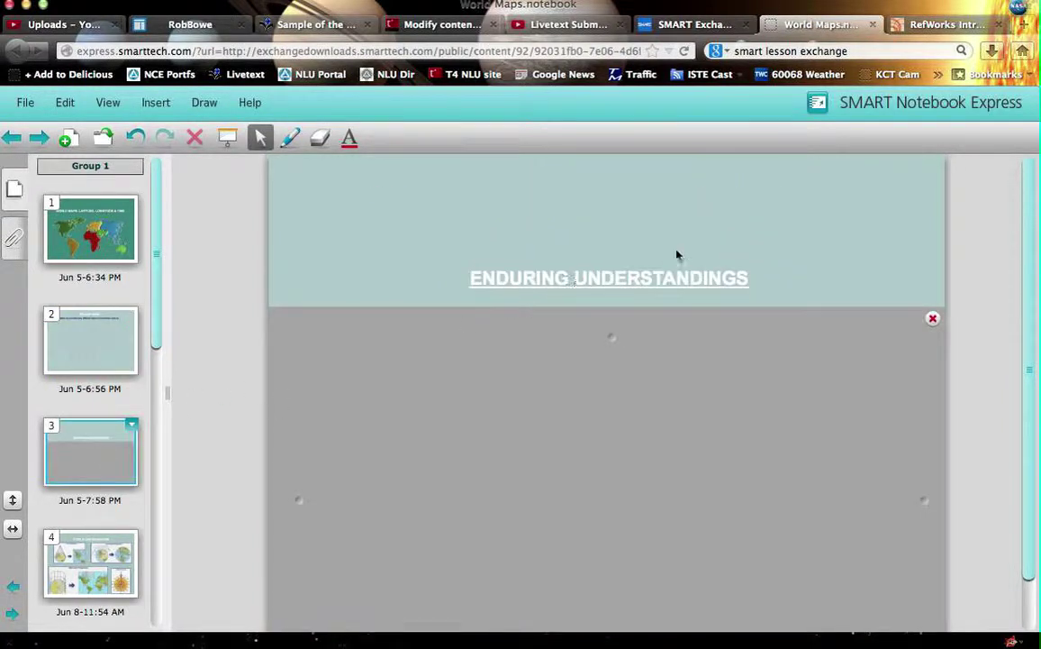
scroll(634, 345, "down", 3)
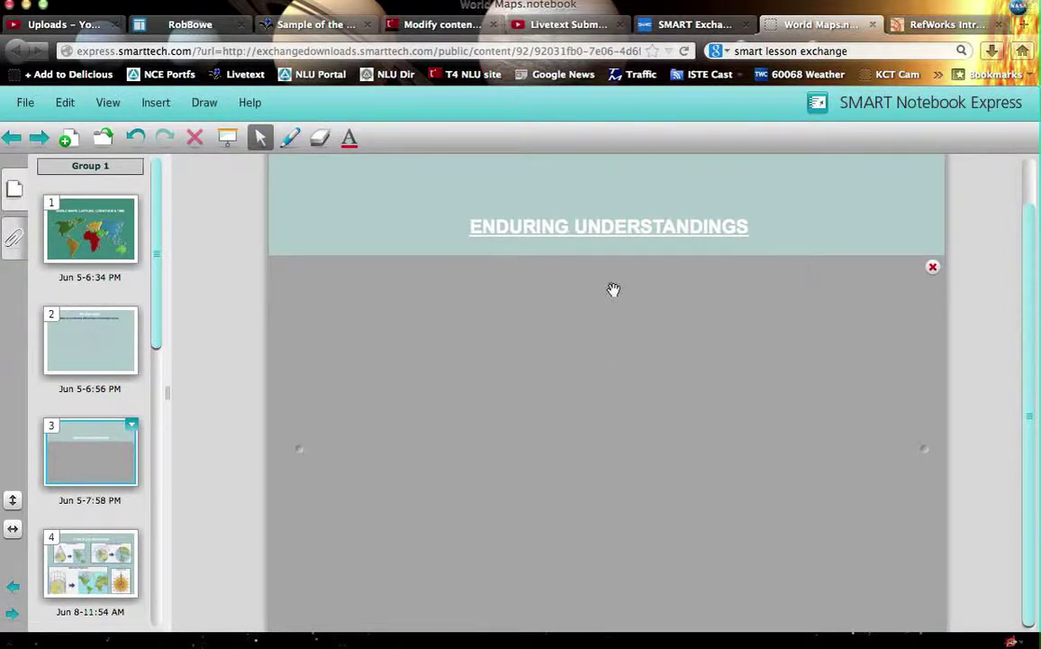
left_click_drag(615, 289, 597, 607)
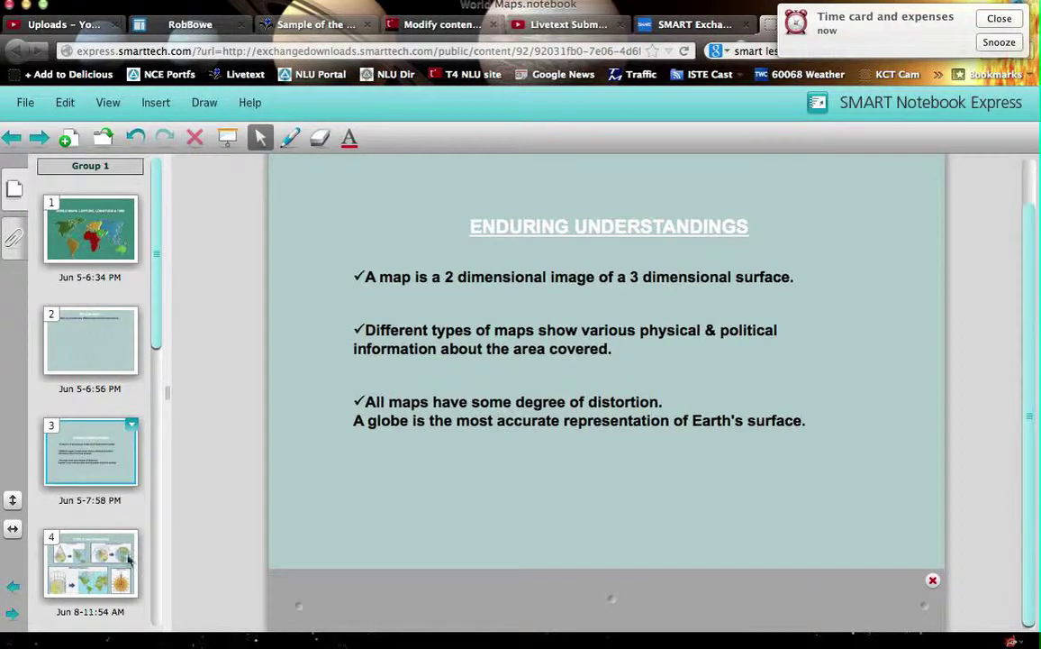
View page 4 on map projections.
left_click(100, 557)
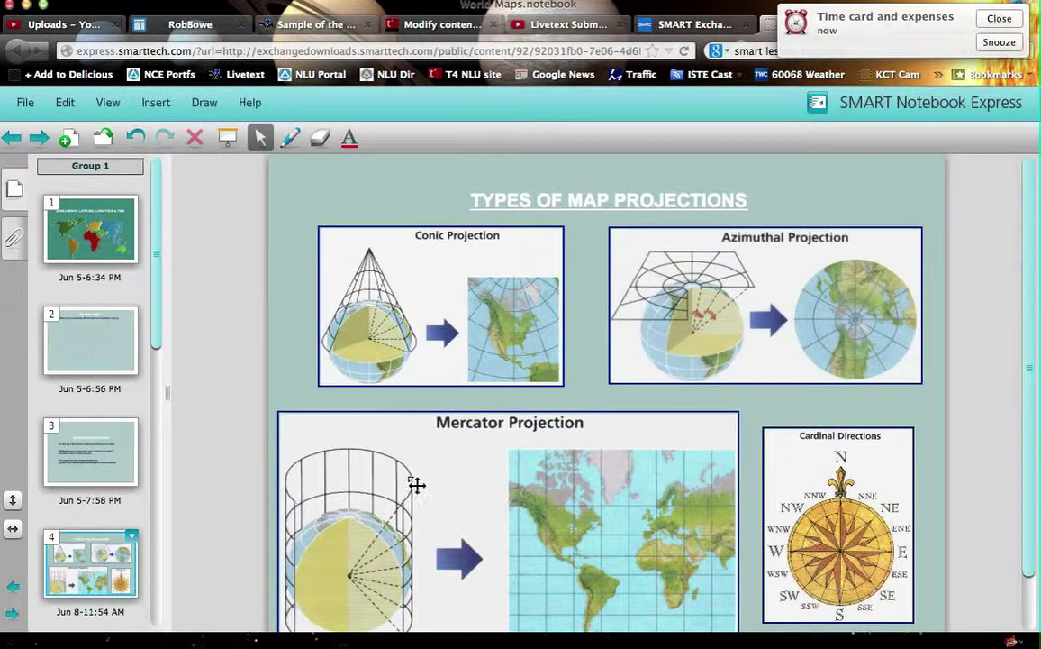
scroll(443, 428, "down", 2)
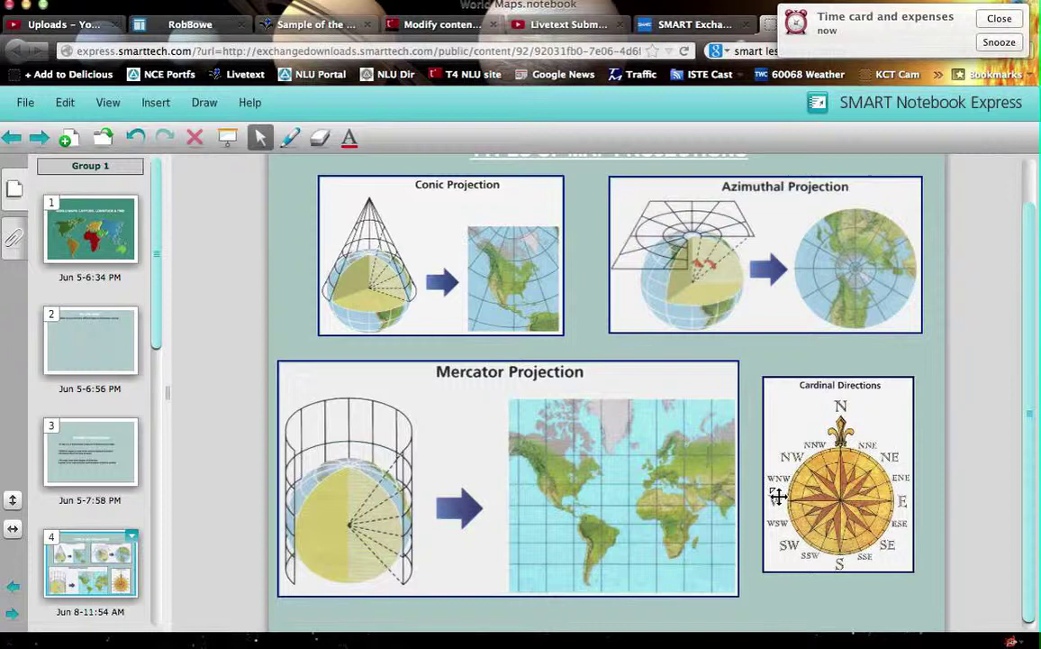
scroll(744, 493, "down", 1)
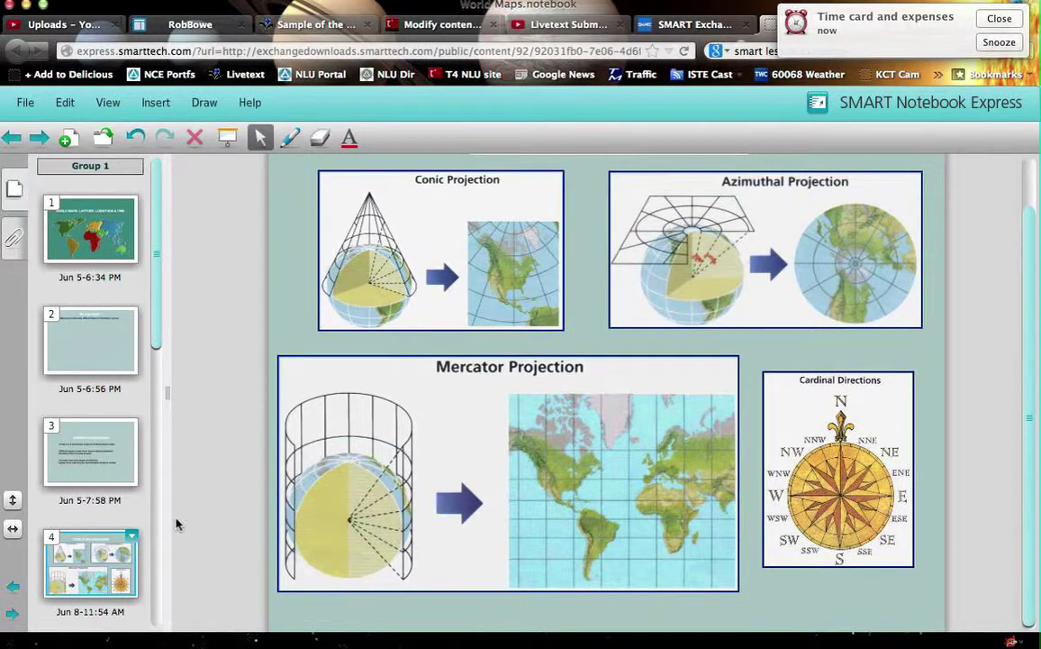
scroll(97, 554, "down", 10)
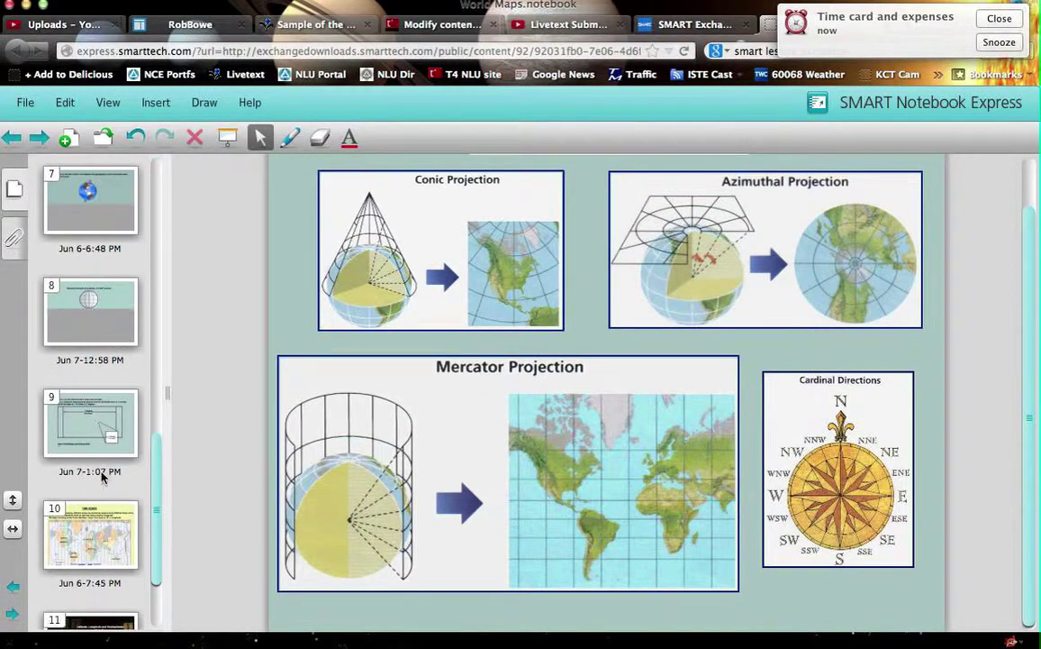
On page 8, drag the screen shade down to reveal the longitude explanation and map.
left_click(101, 324)
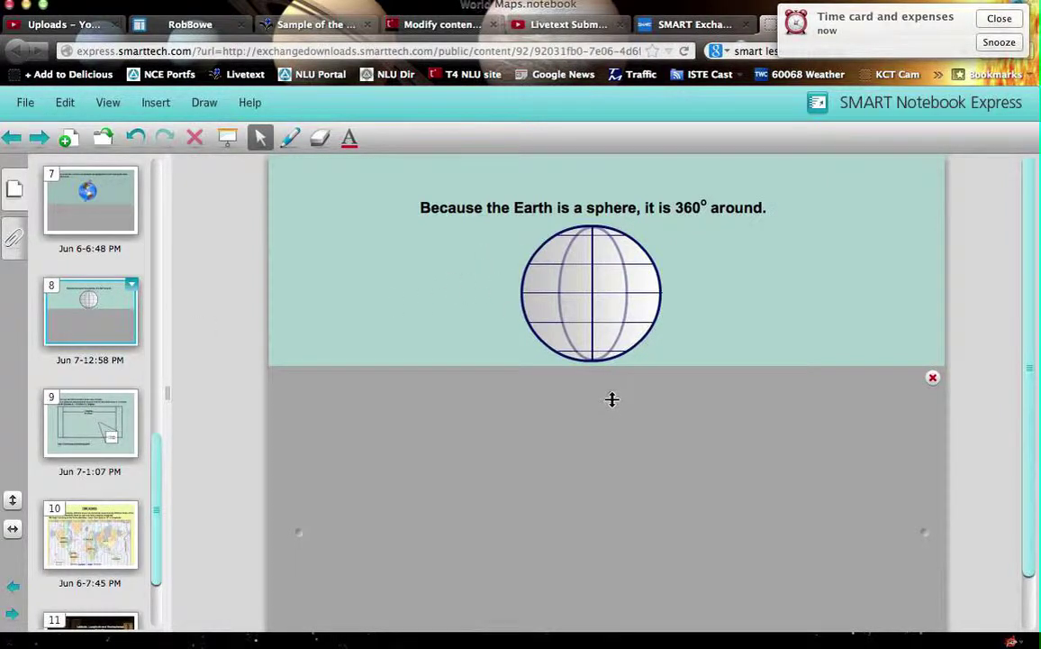
left_click_drag(612, 399, 605, 614)
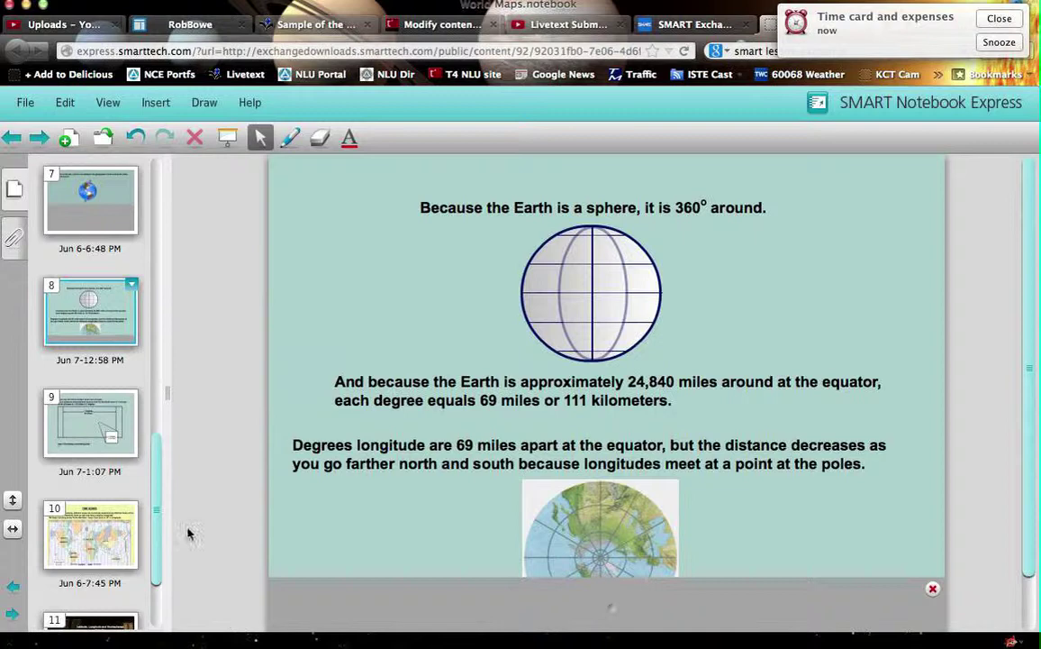
scroll(93, 539, "down", 3)
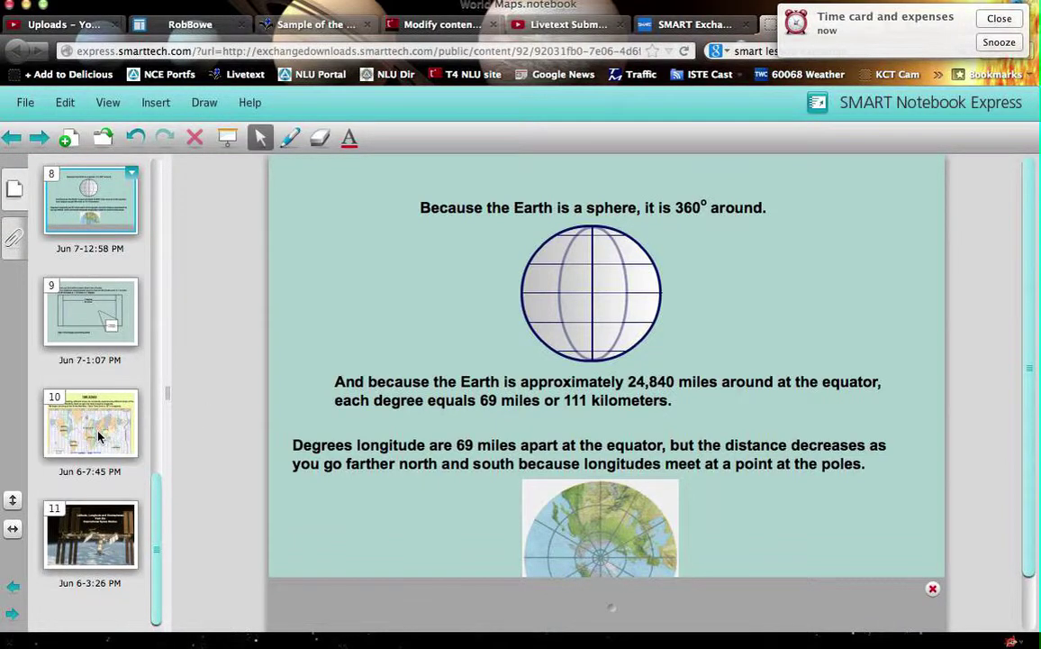
Look over page 10 on time zones, return to the title page, then go back to SMART Exchange.
left_click(89, 388)
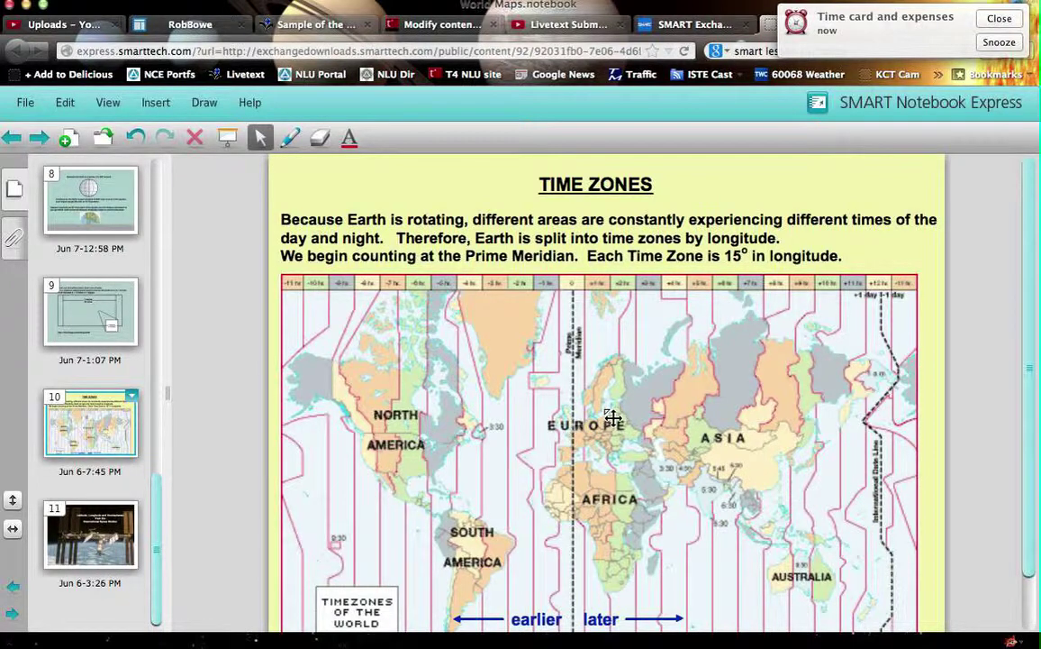
scroll(554, 378, "down", 2)
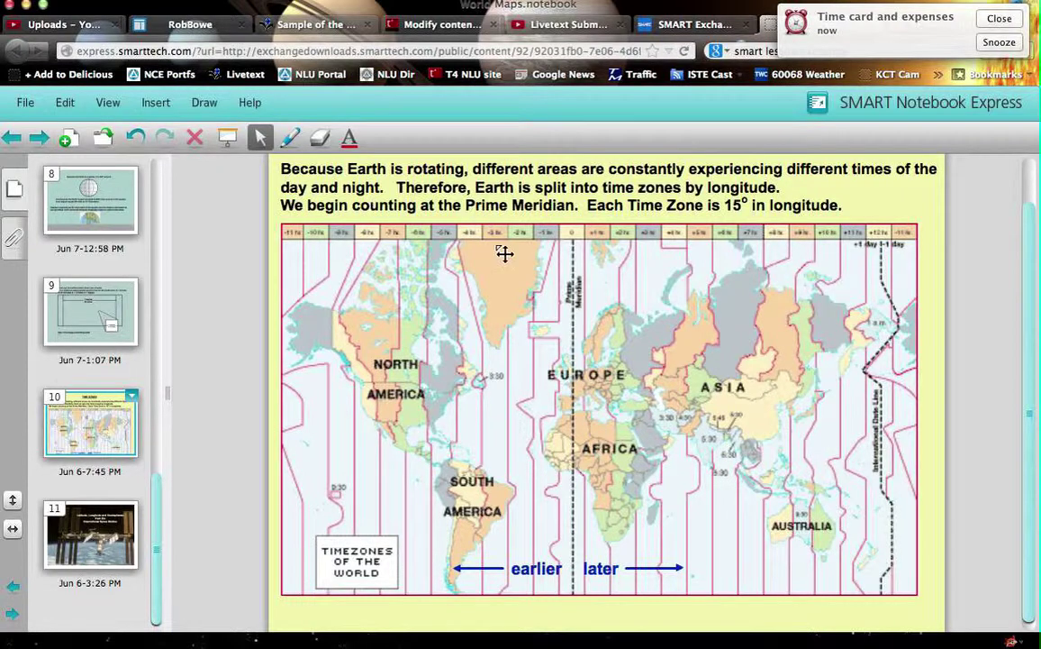
scroll(504, 253, "up", 2)
scroll(115, 209, "up", 10)
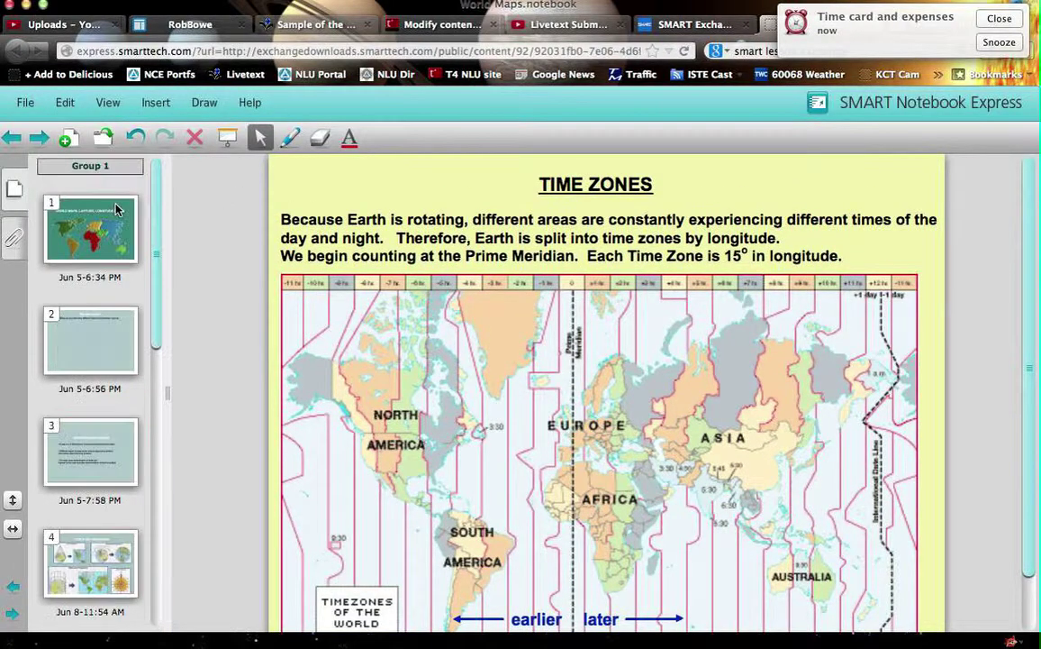
left_click(101, 243)
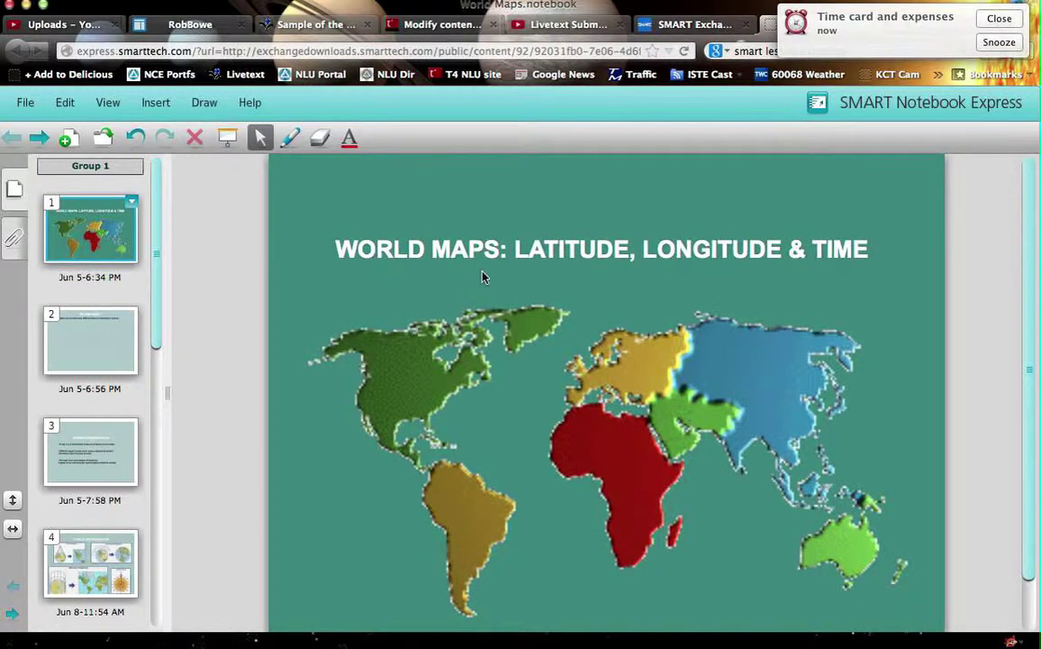
left_click(695, 30)
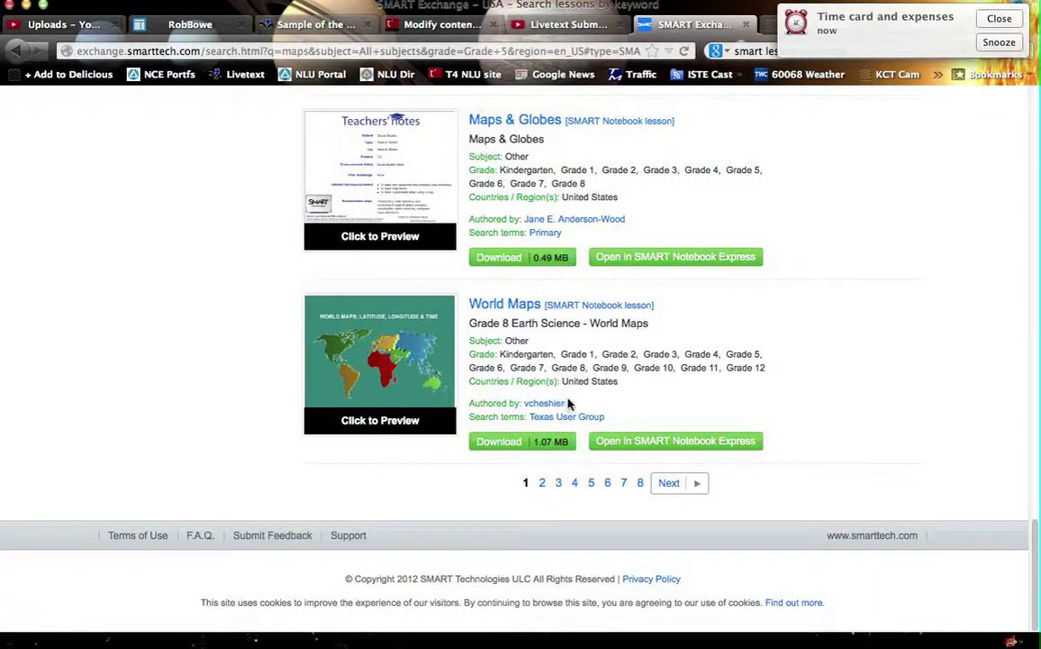
Switch from SMART Exchange to the personal Google Sites home page.
left_click(203, 28)
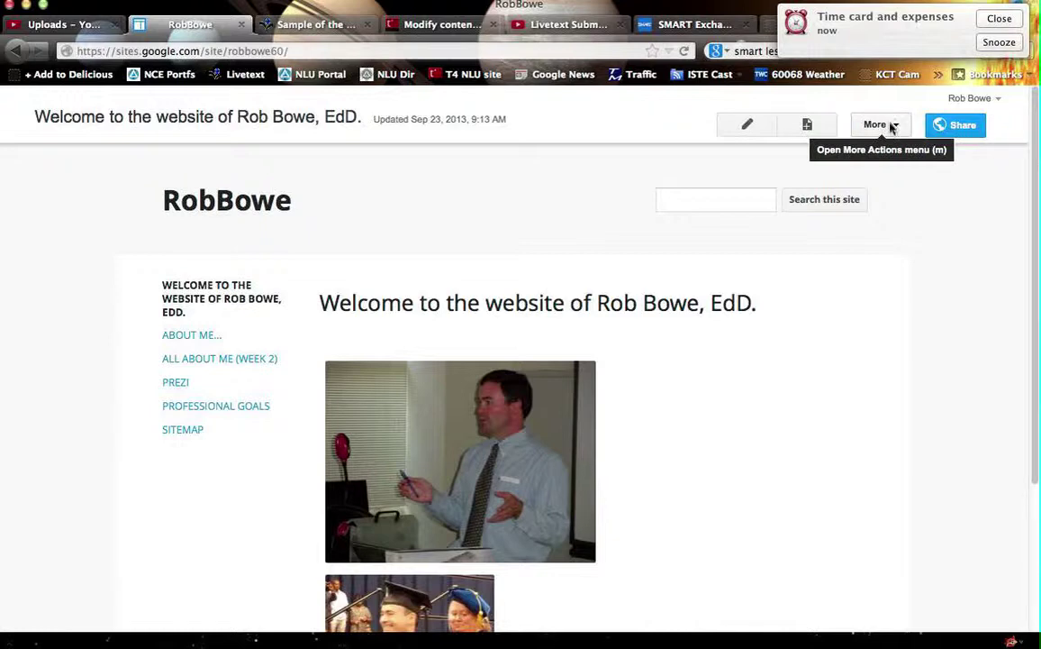
Create a top-level Web Page titled 'My 2 SmartBoard Activities', correcting typos in the name.
left_click(807, 126)
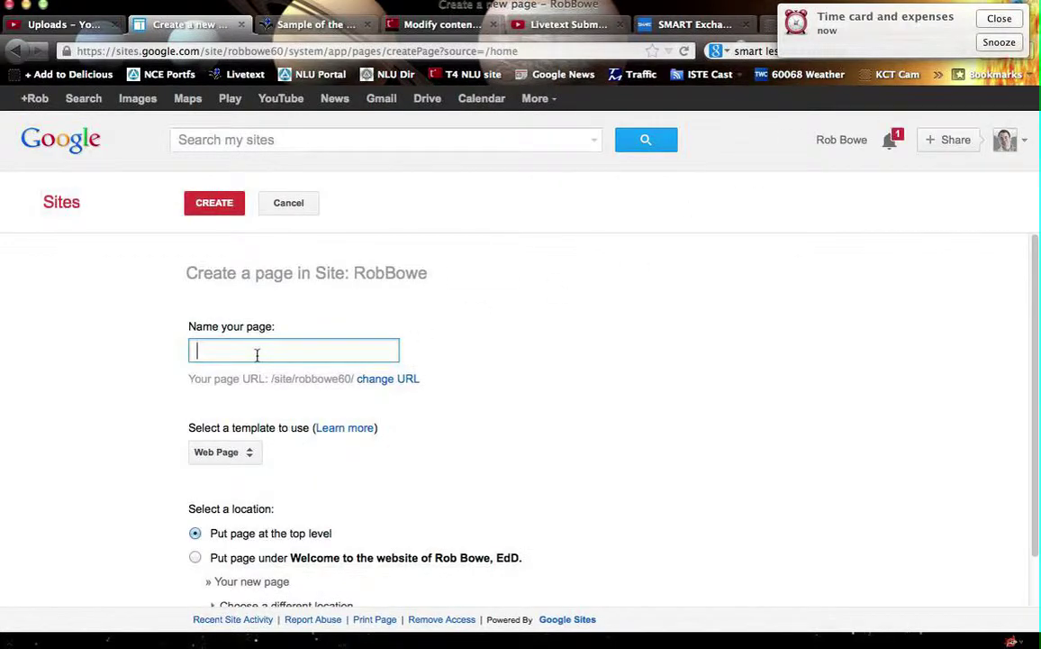
type("My 2 Sm")
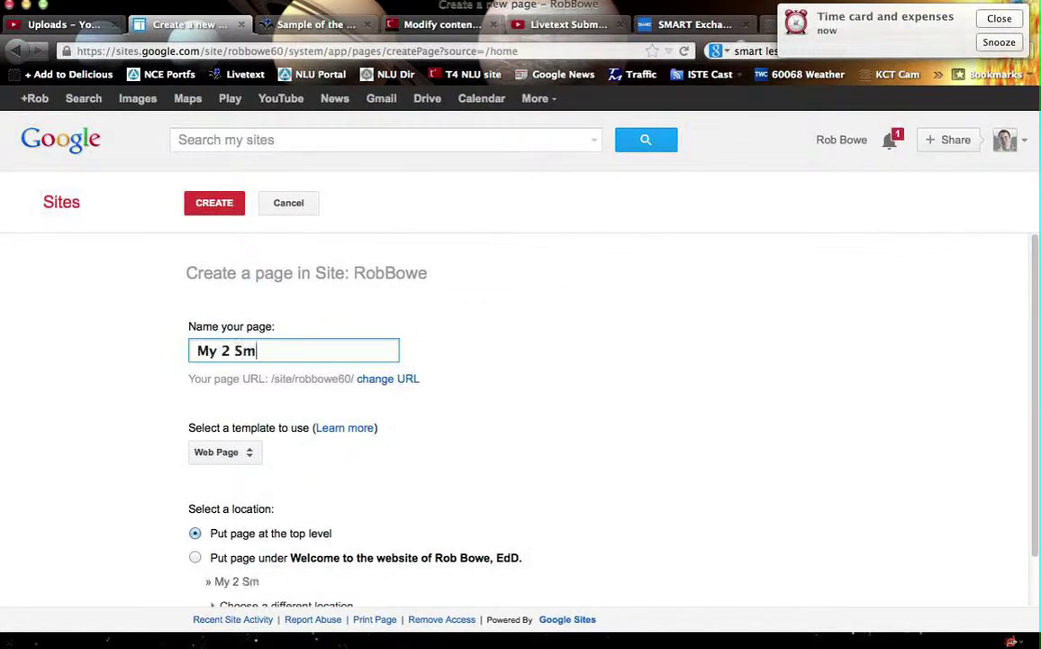
type("artM")
key("BackSpace")
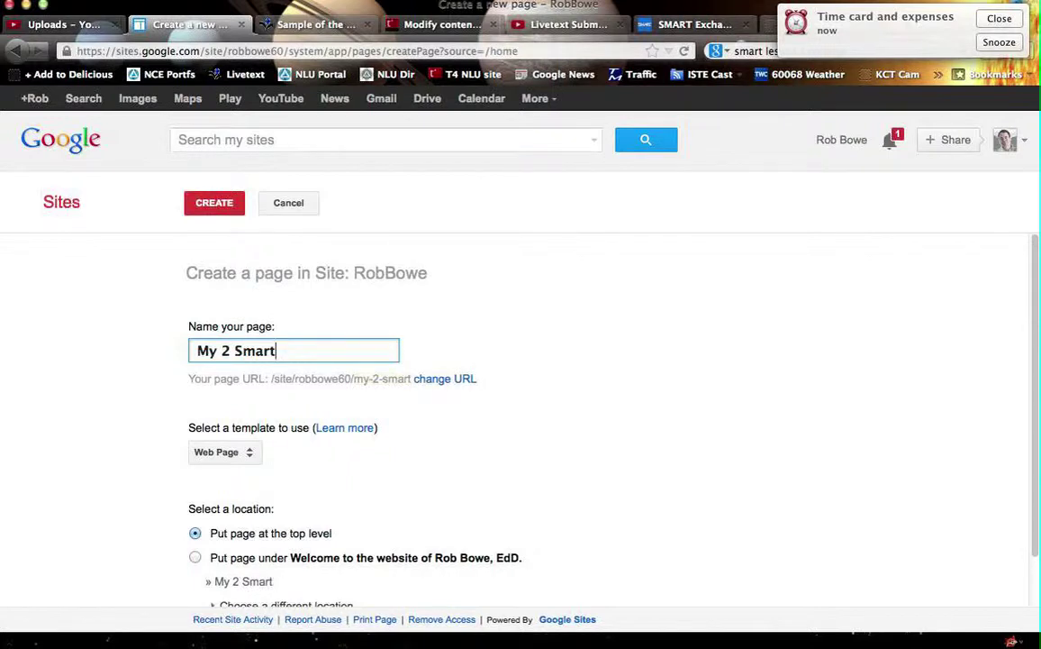
type("Baord")
key("BackSpace")
key("BackSpace")
key("BackSpace")
key("BackSpace")
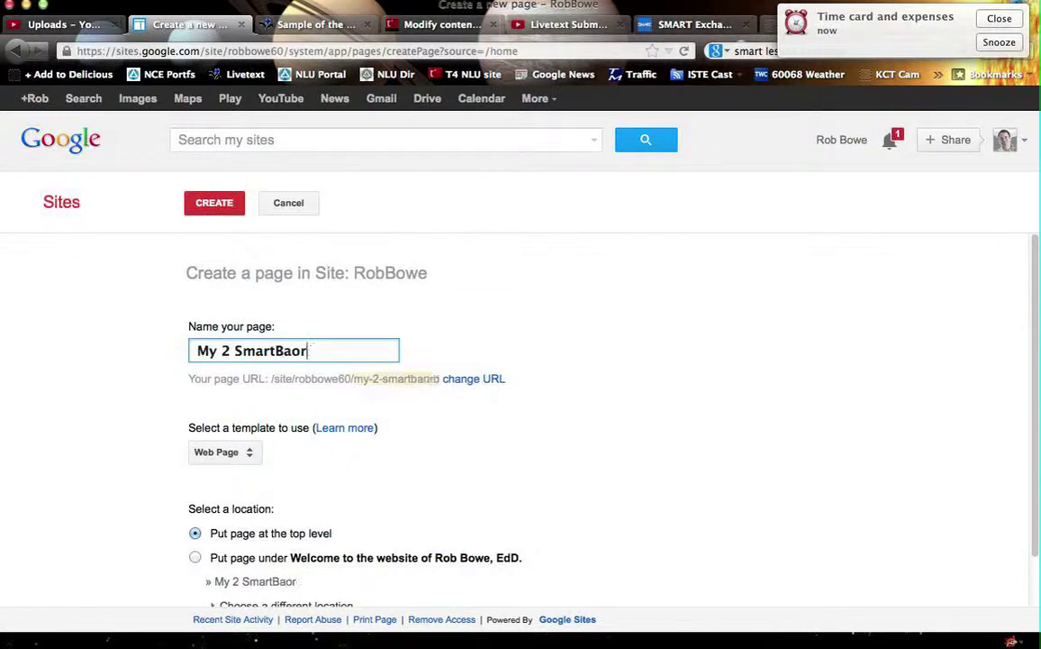
type("oard Ac")
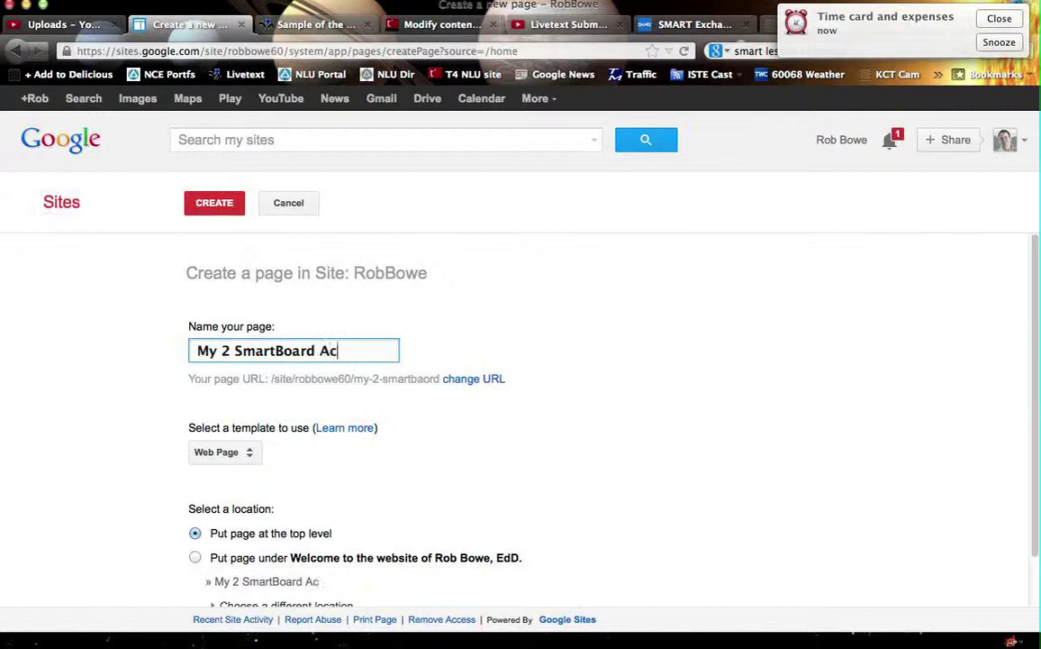
type("tivities")
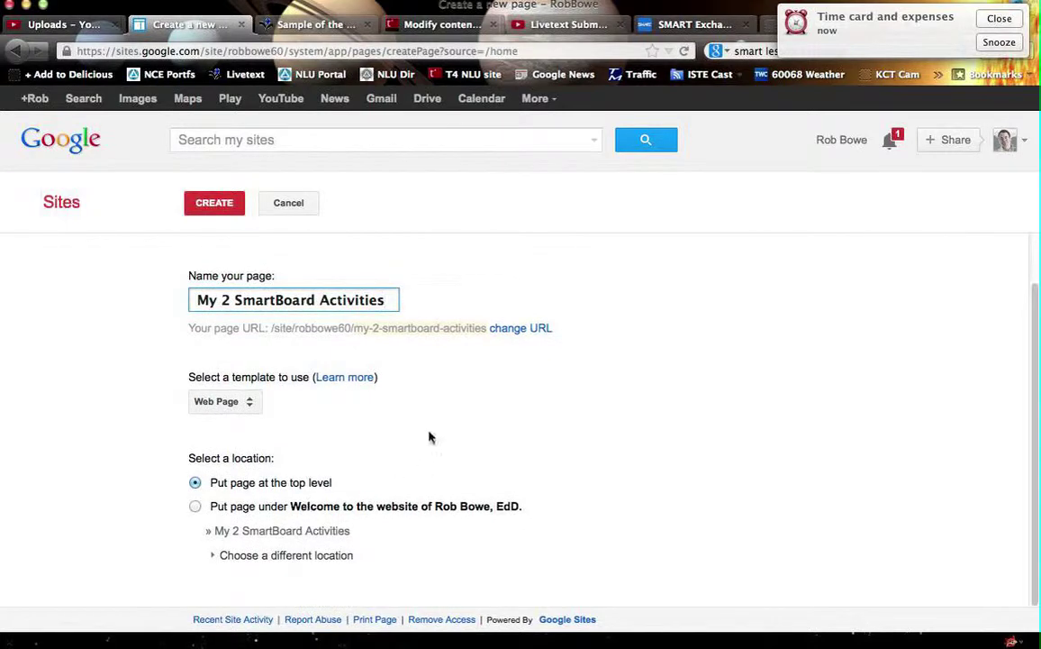
left_click(216, 206)
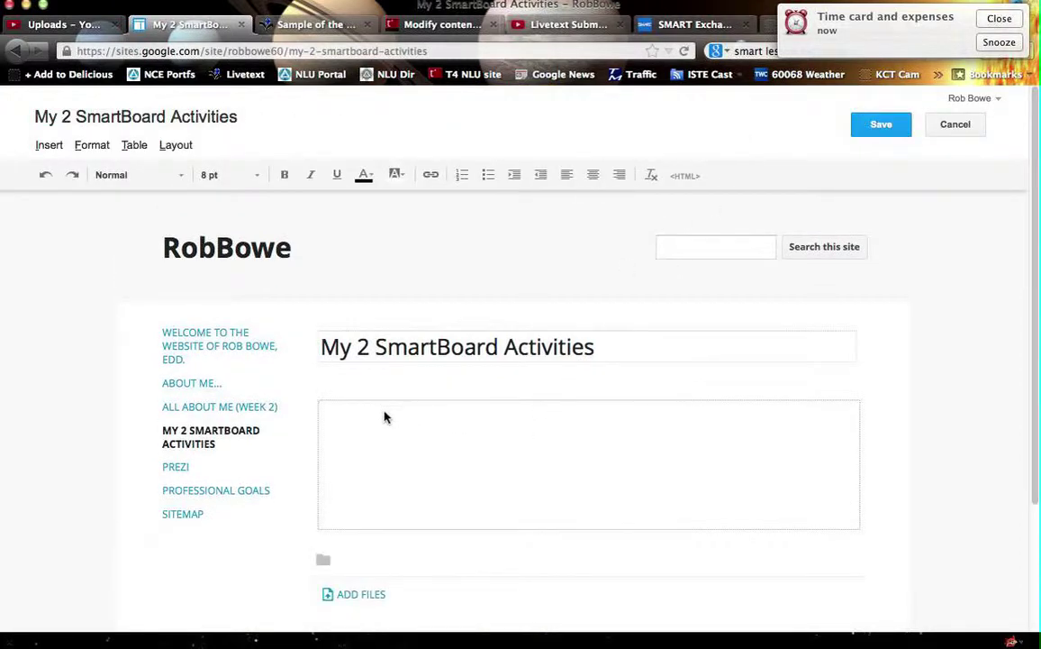
Start a numbered list in the content box with 'World Maps' and its author as item 1.
left_click(385, 415)
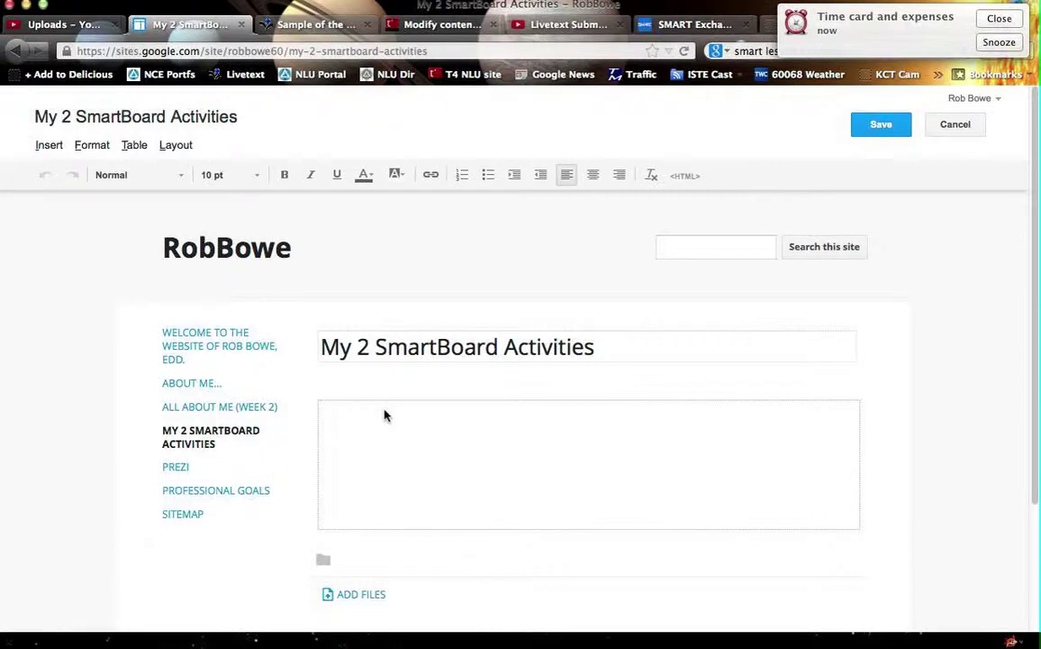
left_click(702, 27)
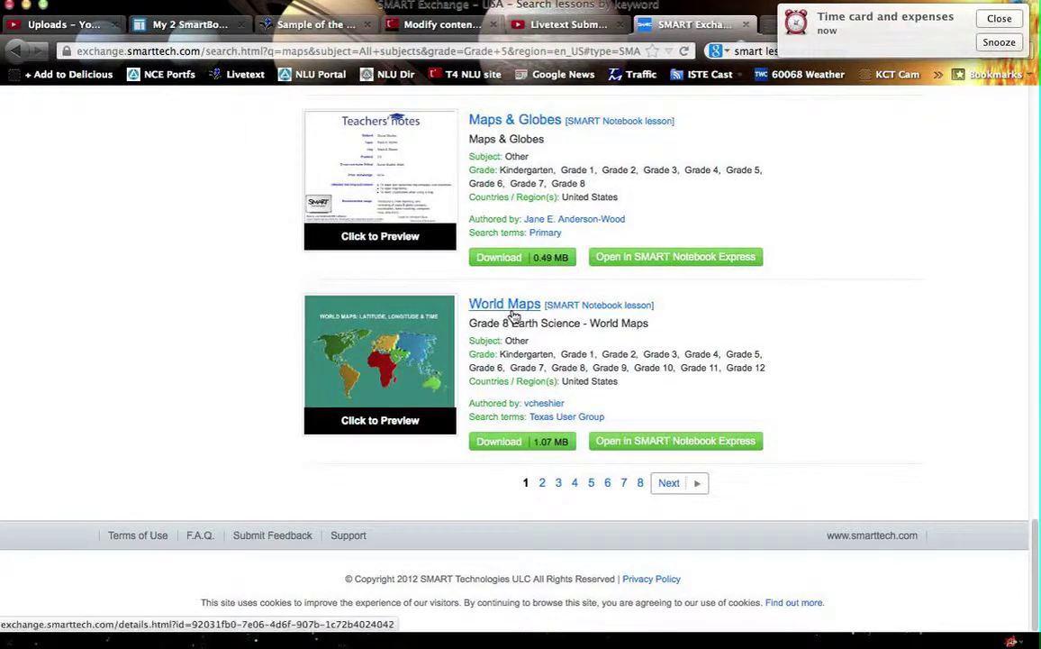
left_click(189, 25)
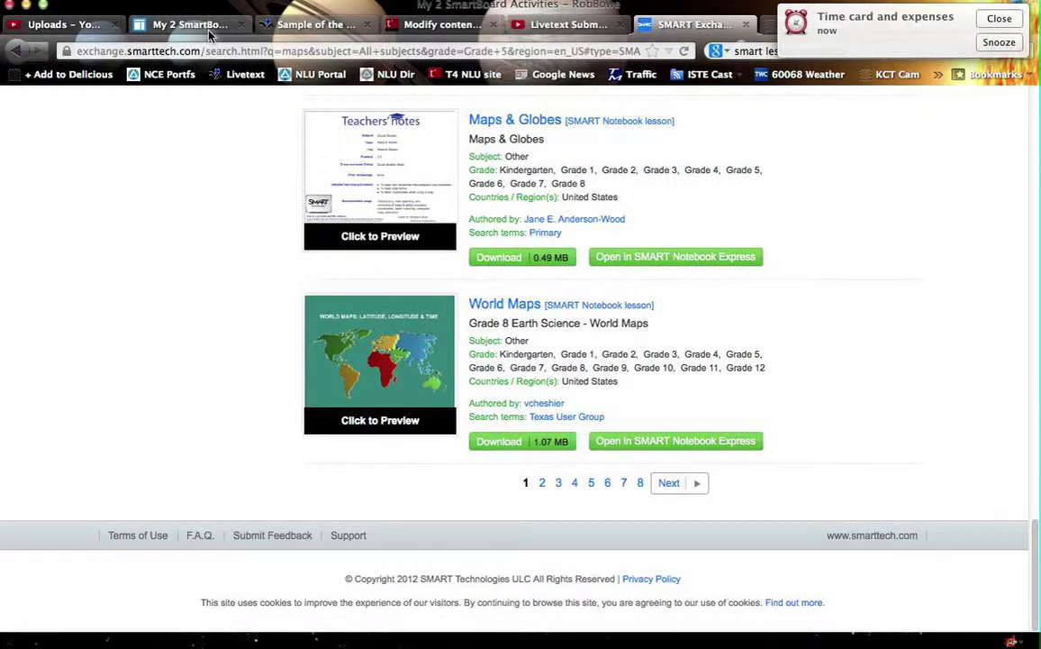
left_click(404, 436)
type("World Maps by cheshier")
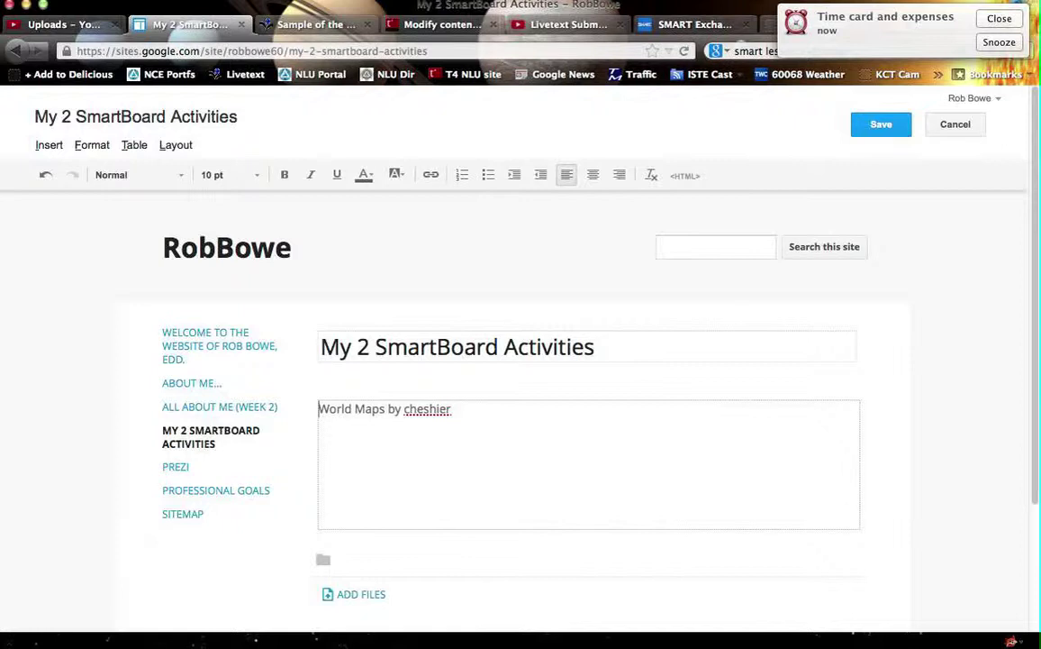
key("super+shift+7")
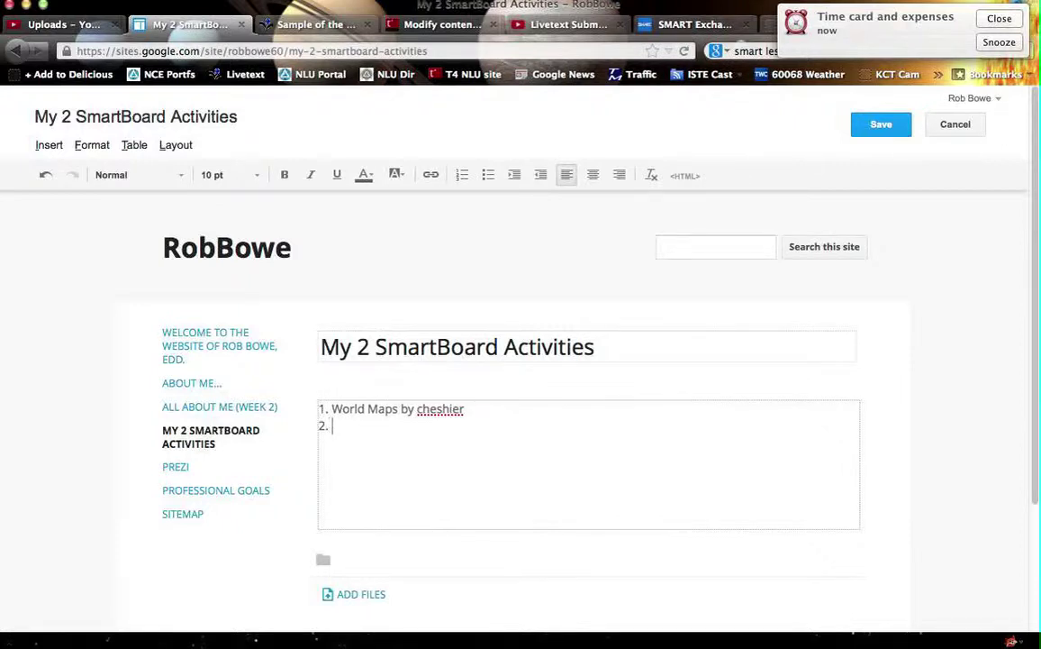
Return to the SMART Exchange results, scroll up to Map Basics, and snooze the reminder popup.
left_click(658, 24)
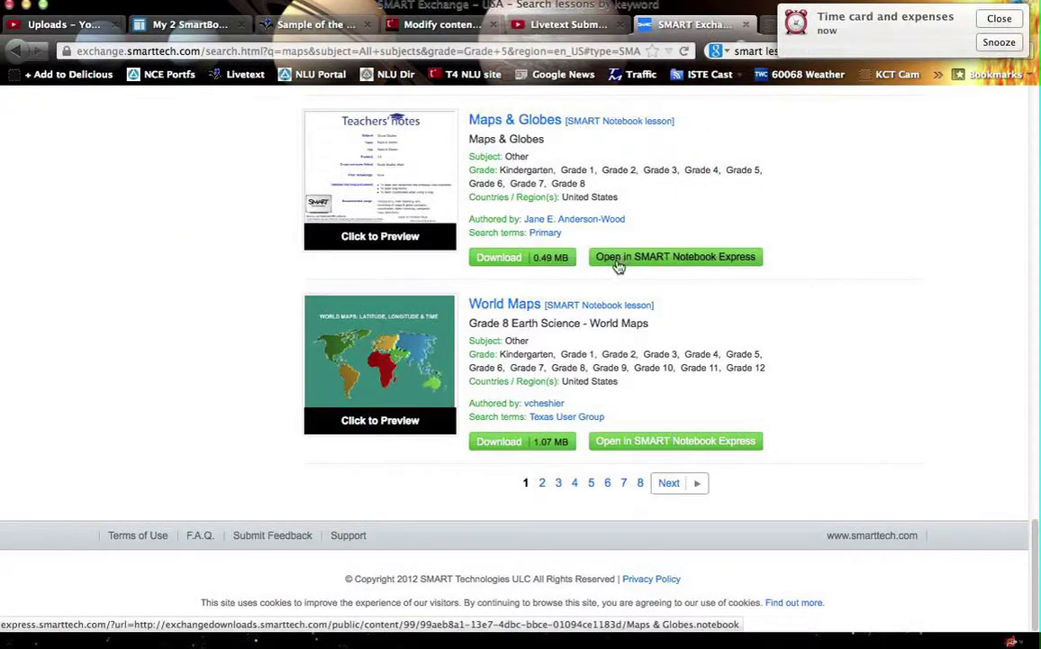
scroll(667, 212, "up", 3)
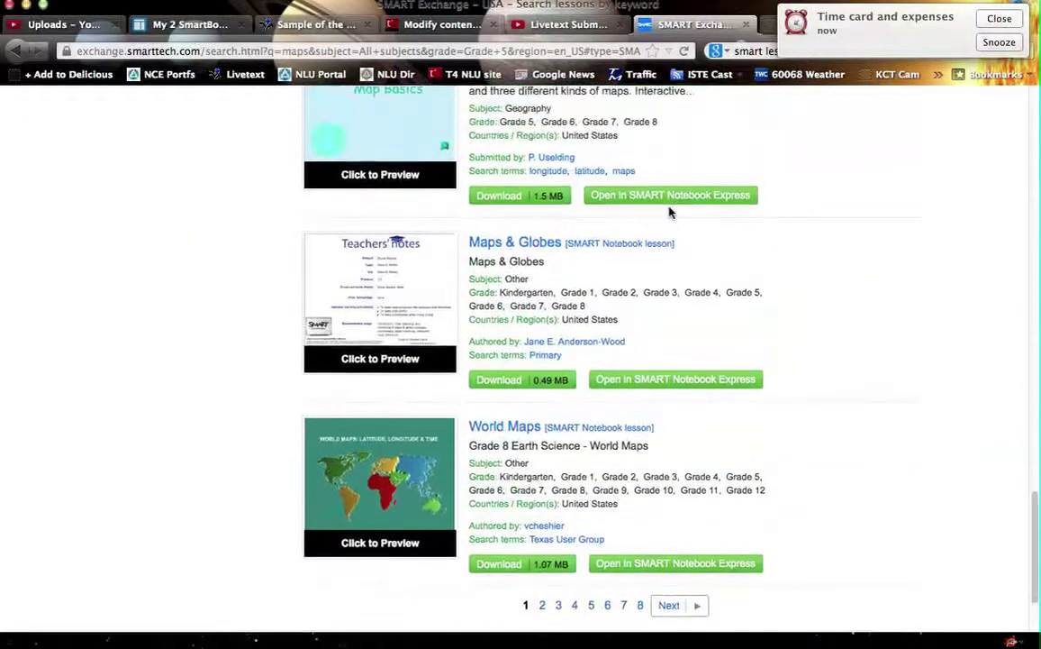
scroll(669, 211, "up", 3)
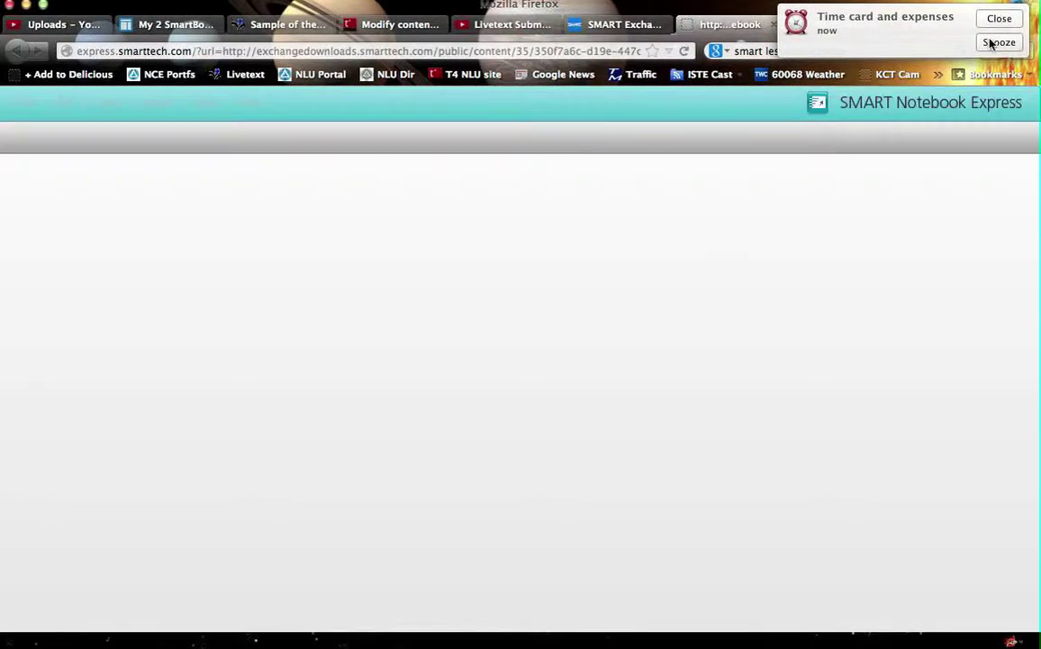
left_click(991, 43)
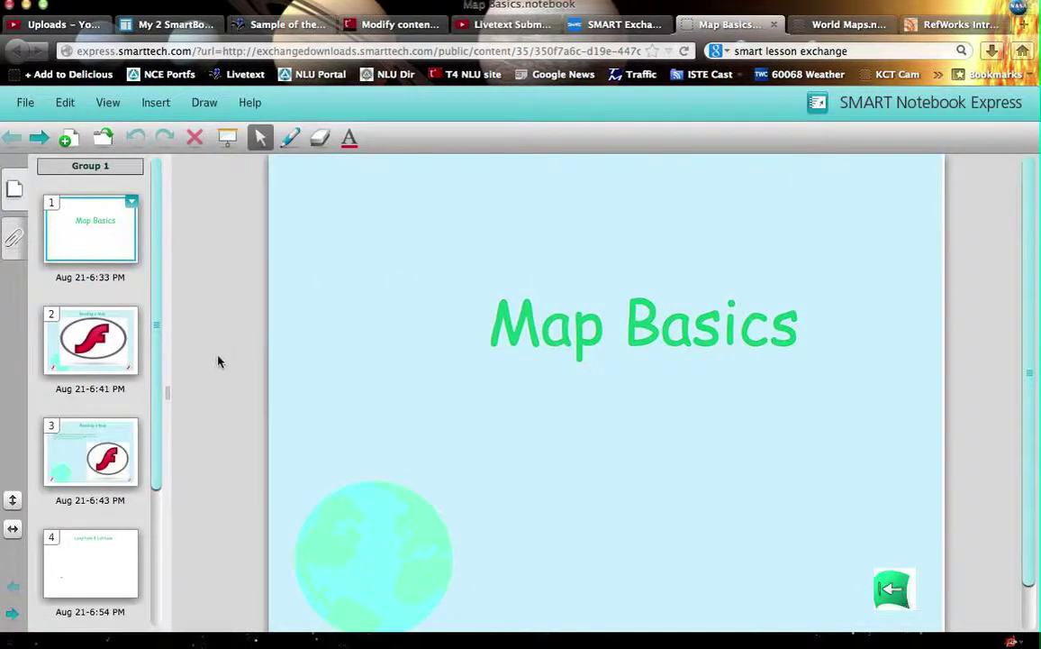
Preview the Reading a Map slide's numbered step and slide 3's frog activity.
left_click(96, 343)
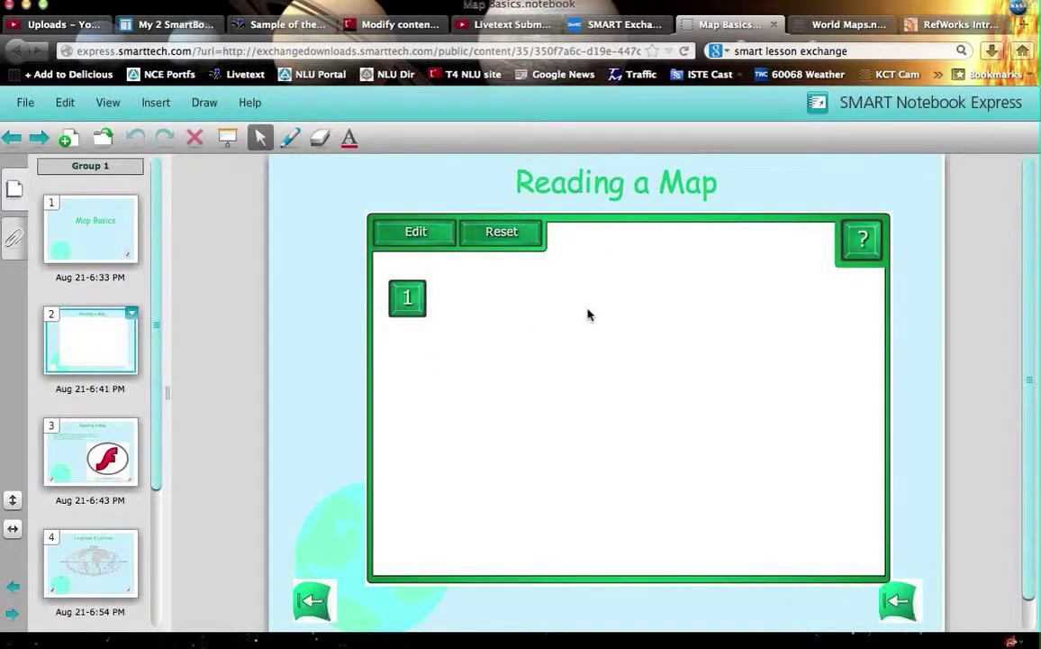
left_click(408, 308)
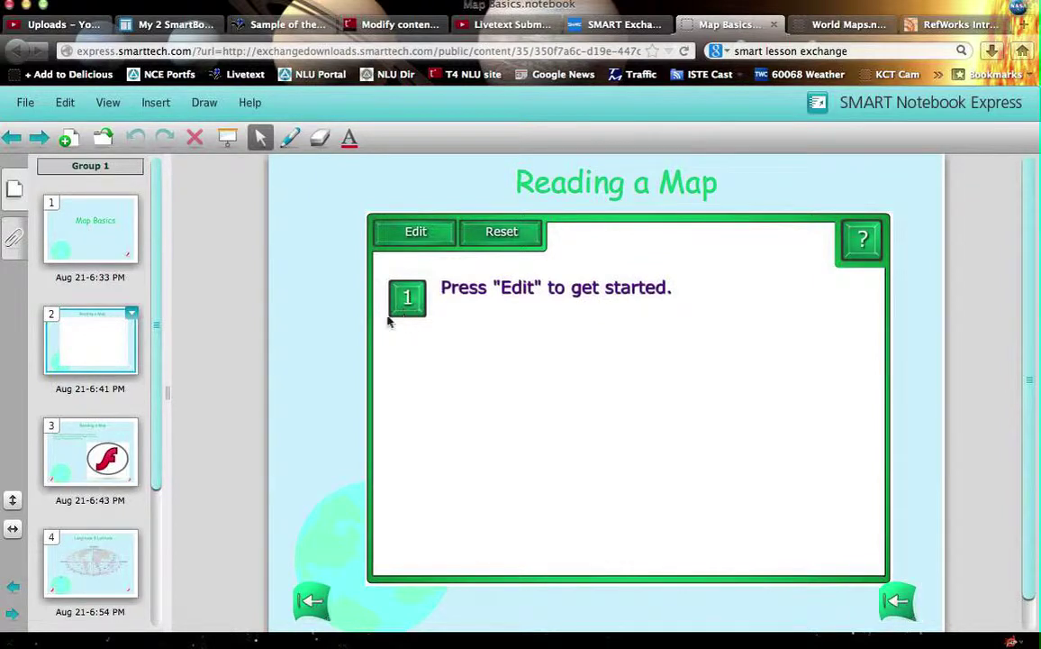
left_click(57, 412)
left_click(66, 459)
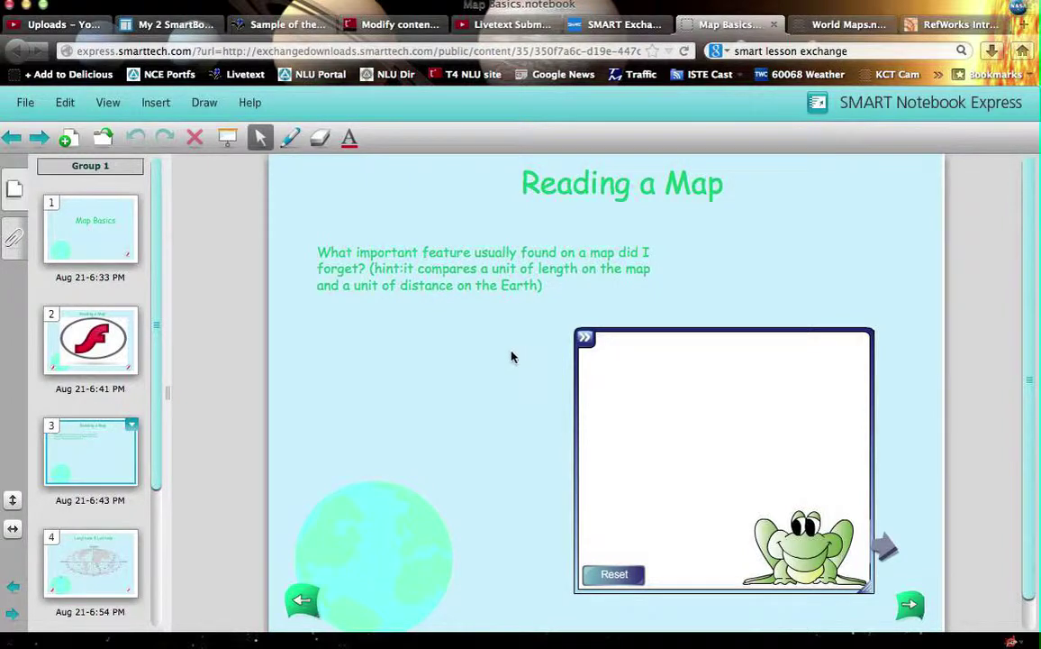
View the Longitude & Latitude slide and select its world grid map.
left_click(94, 560)
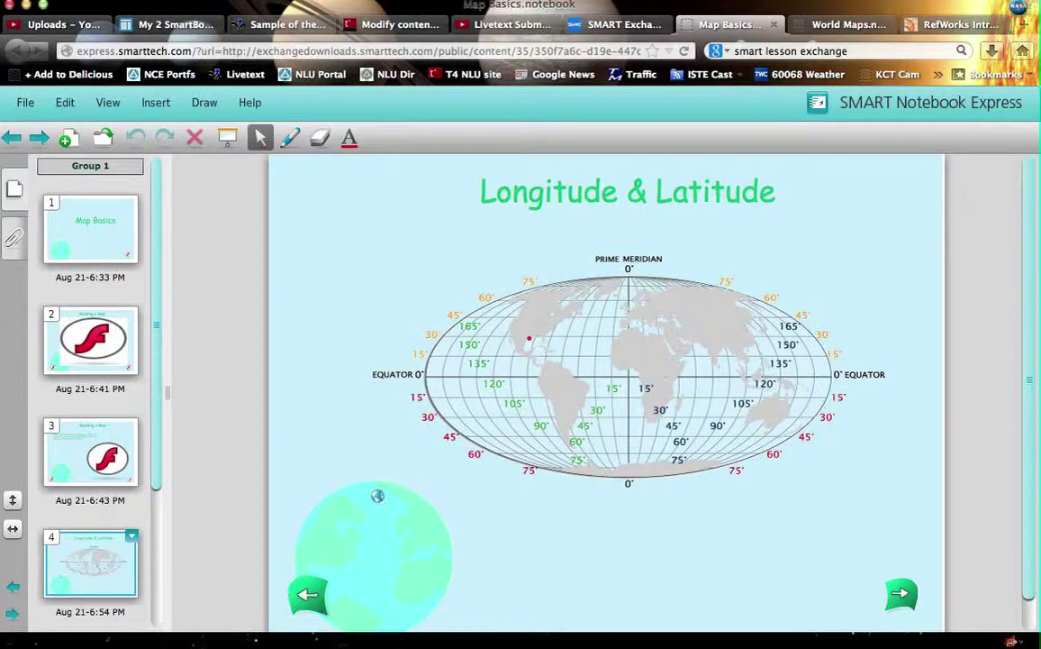
left_click(657, 428)
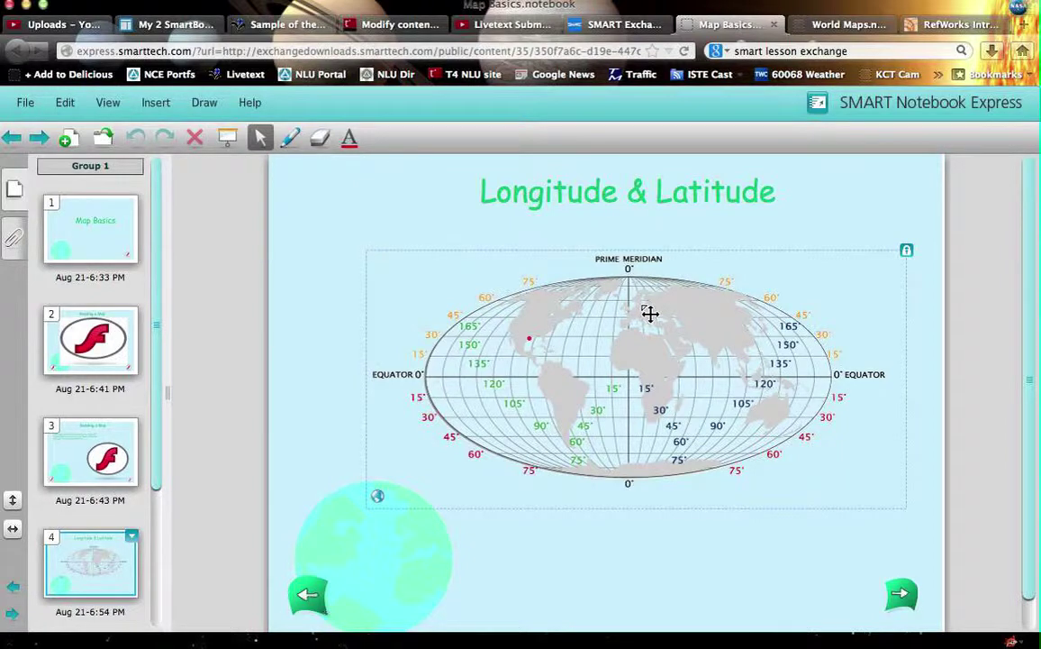
scroll(88, 514, "down", 3)
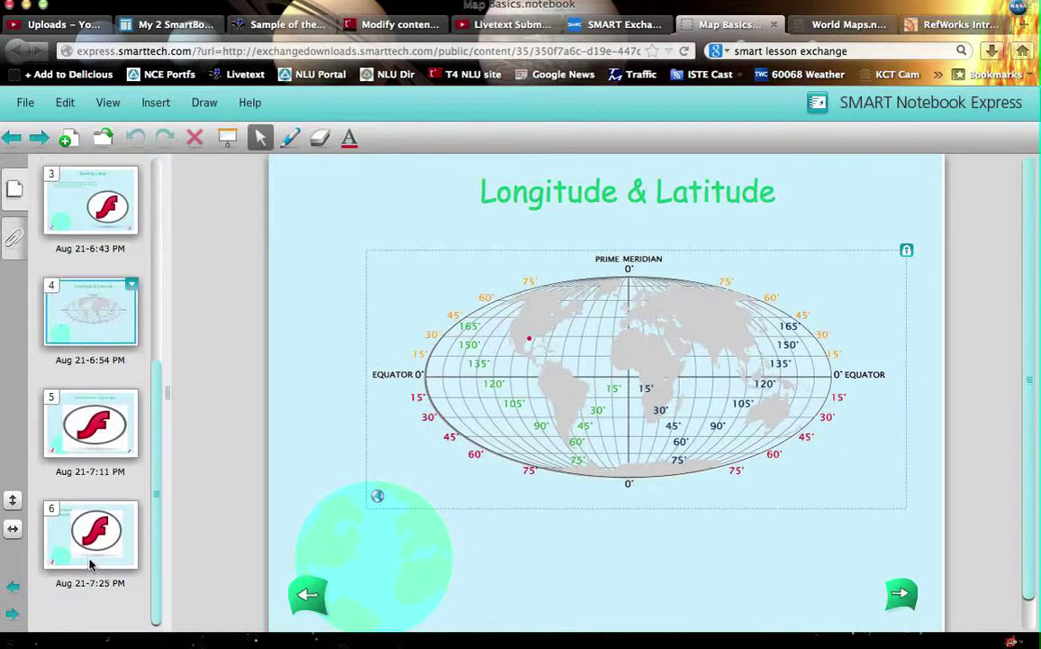
On slide 5, match Physical, Political and Thematic Map to their descriptions, check them, then view slide 6.
left_click(99, 421)
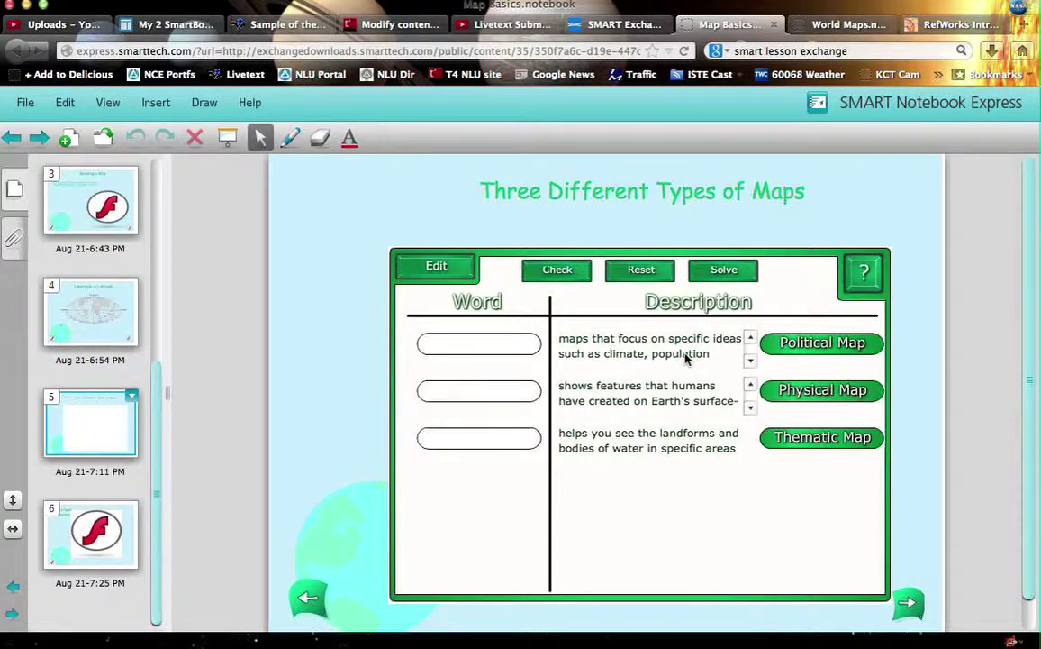
left_click(780, 394)
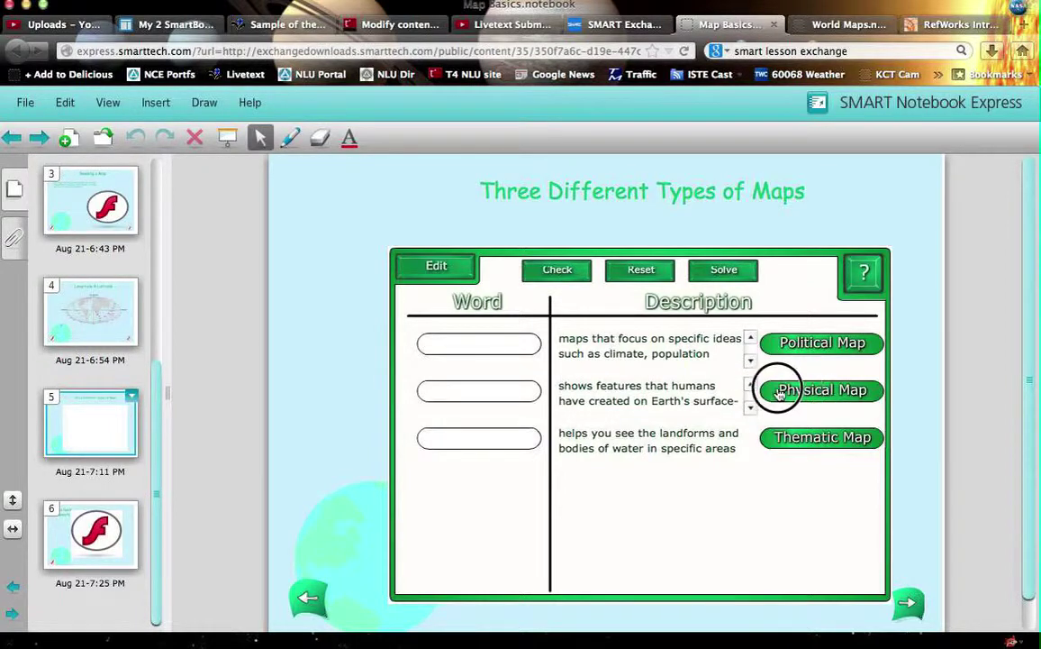
left_click_drag(780, 394, 491, 345)
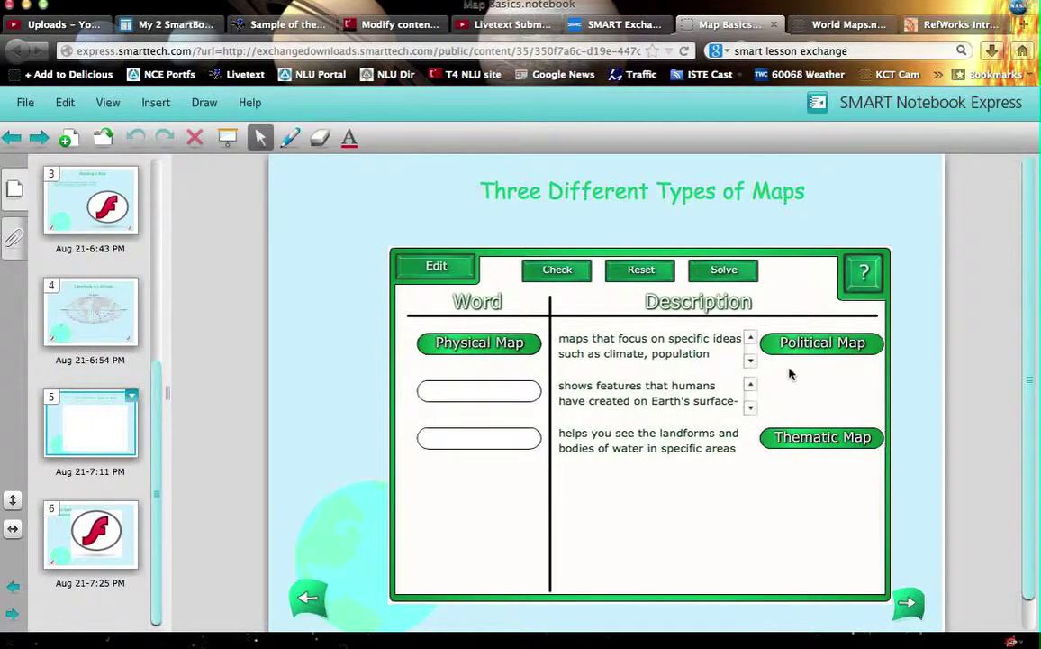
left_click(811, 354)
left_click_drag(811, 354, 491, 396)
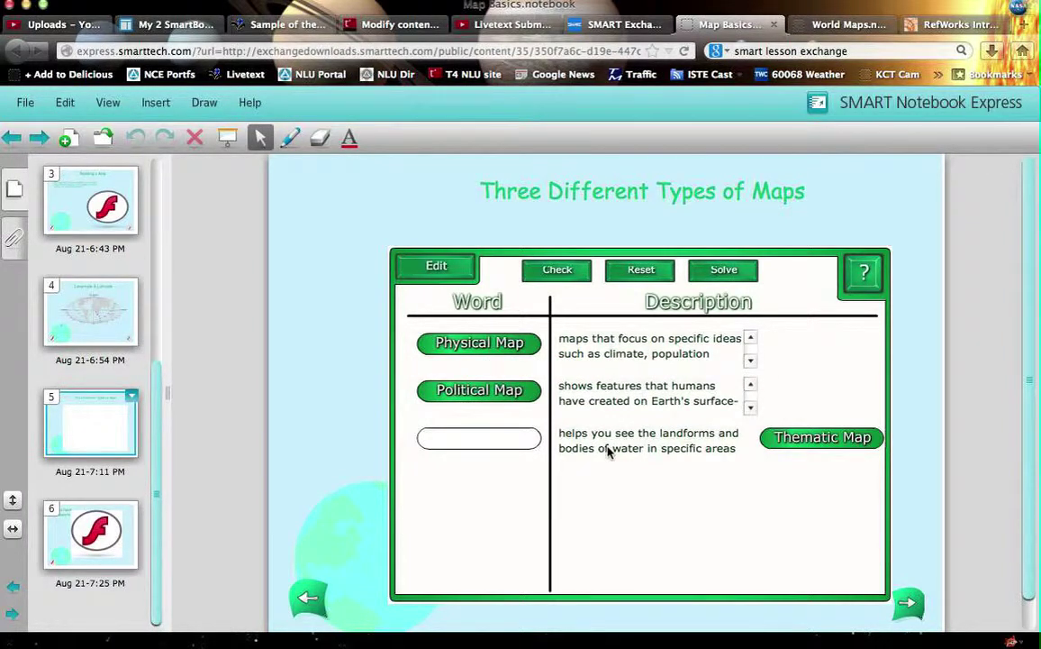
left_click_drag(795, 447, 486, 440)
left_click_drag(855, 437, 501, 351)
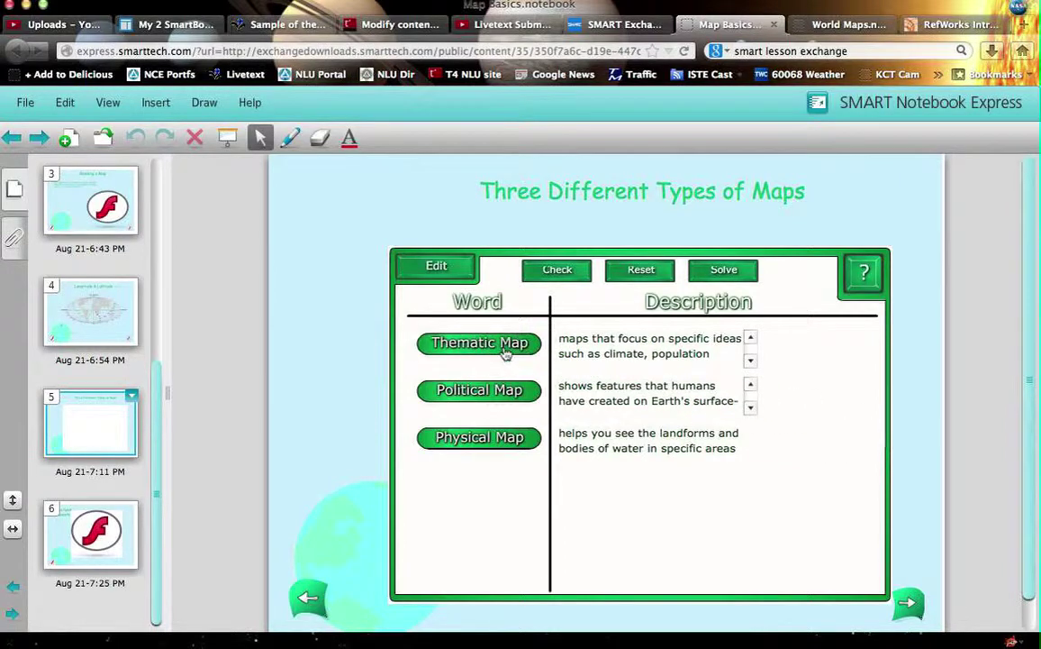
left_click(559, 272)
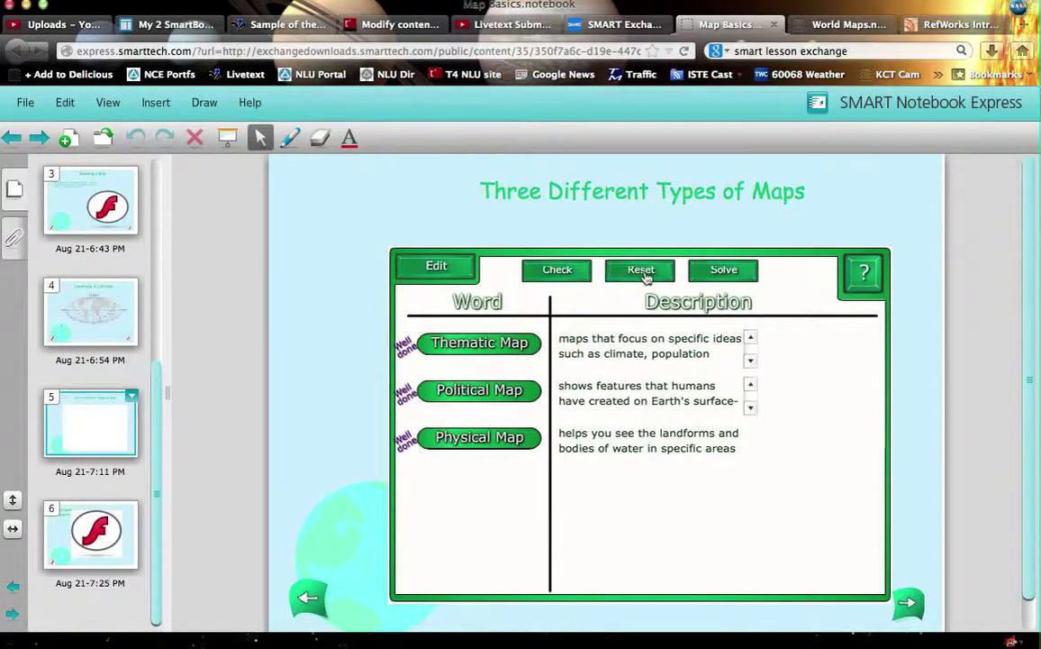
left_click(96, 525)
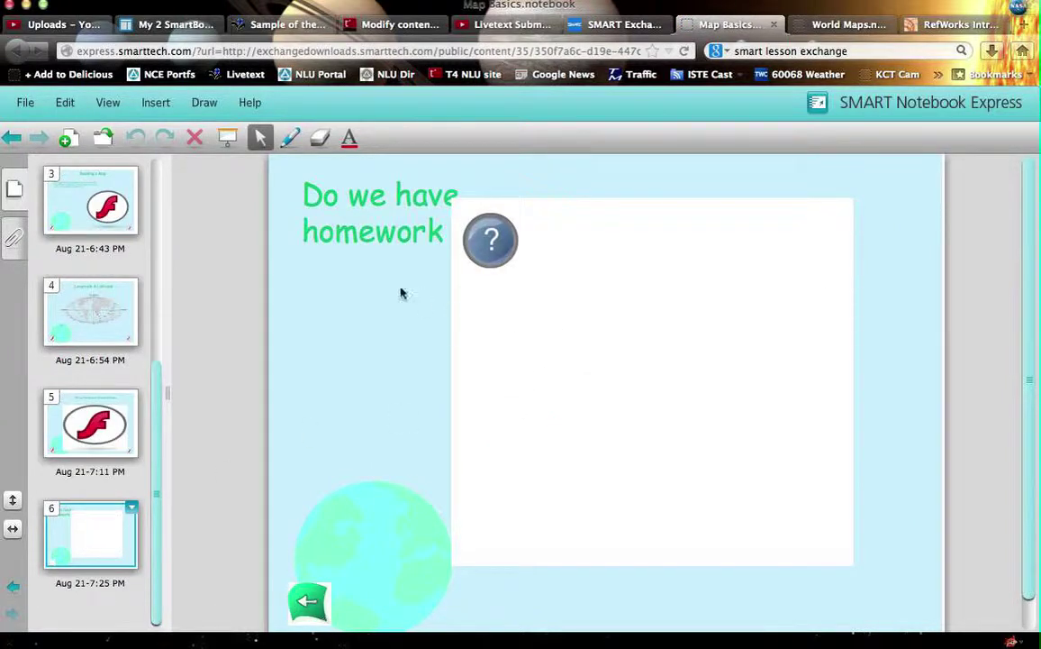
Enter 'Map Basics by' and the lesson author's name as item 2 in the Google Sites list.
left_click(599, 25)
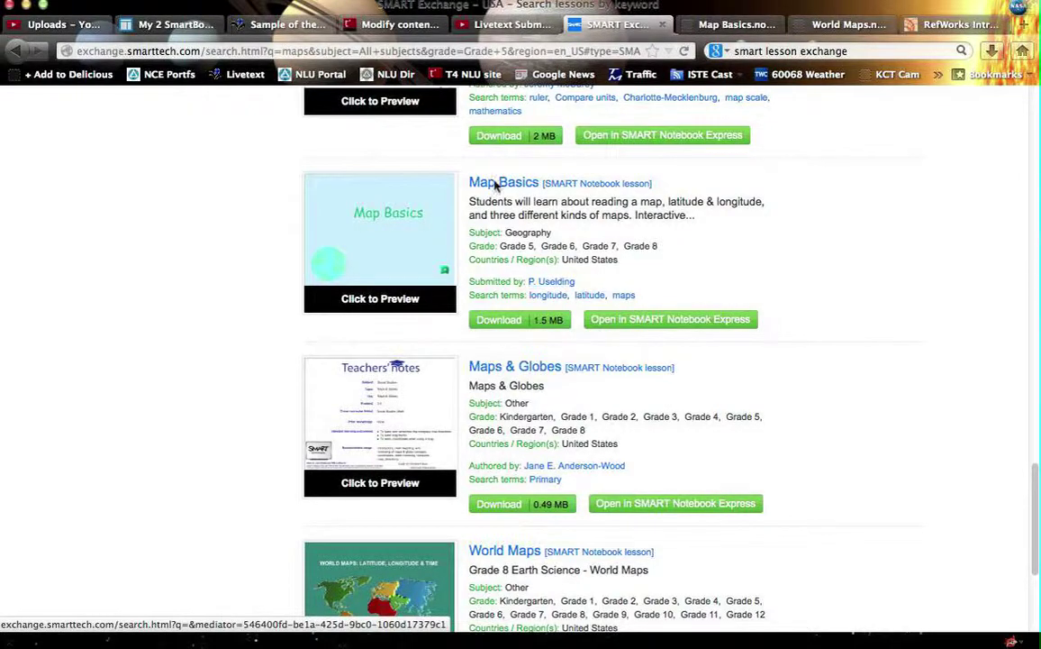
left_click(159, 24)
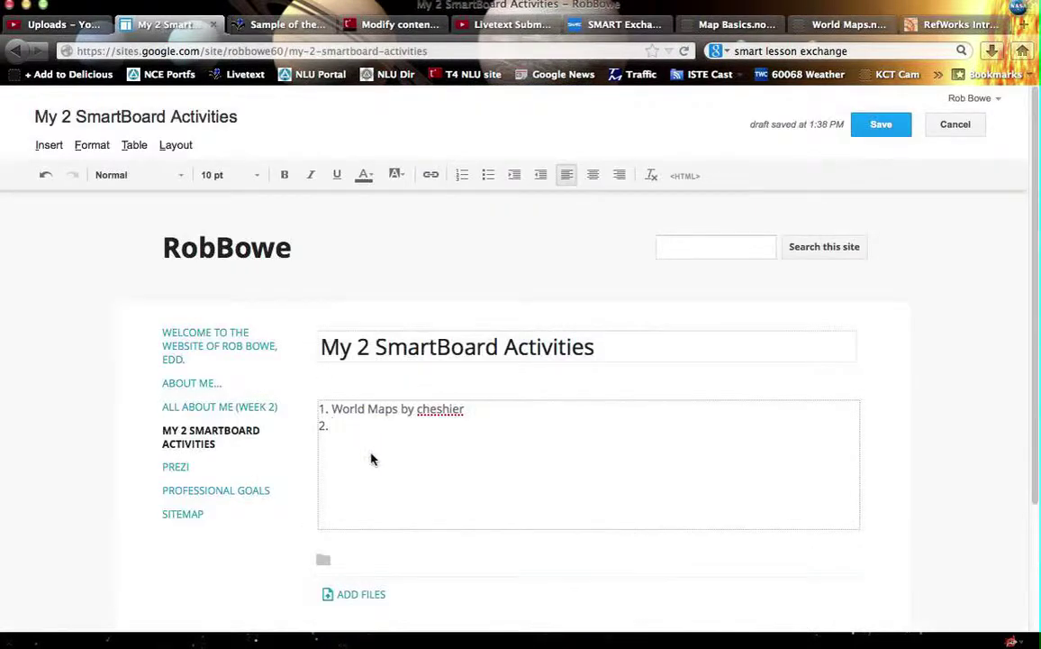
type("Map Basics by P. Uselding")
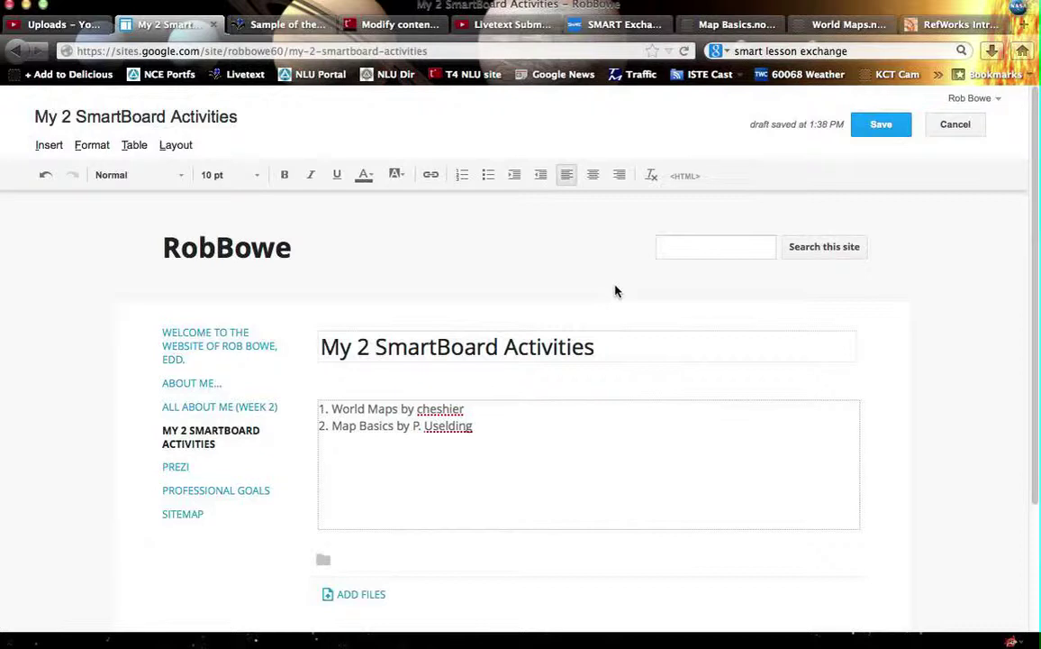
Save the Google Sites activities page with both lessons listed.
left_click(876, 124)
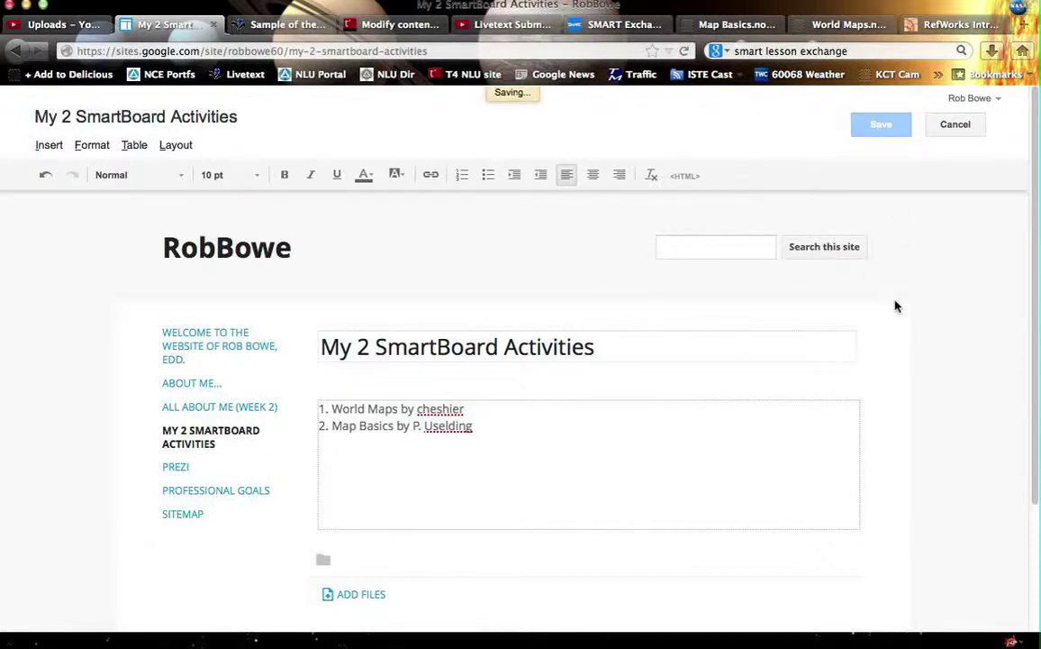